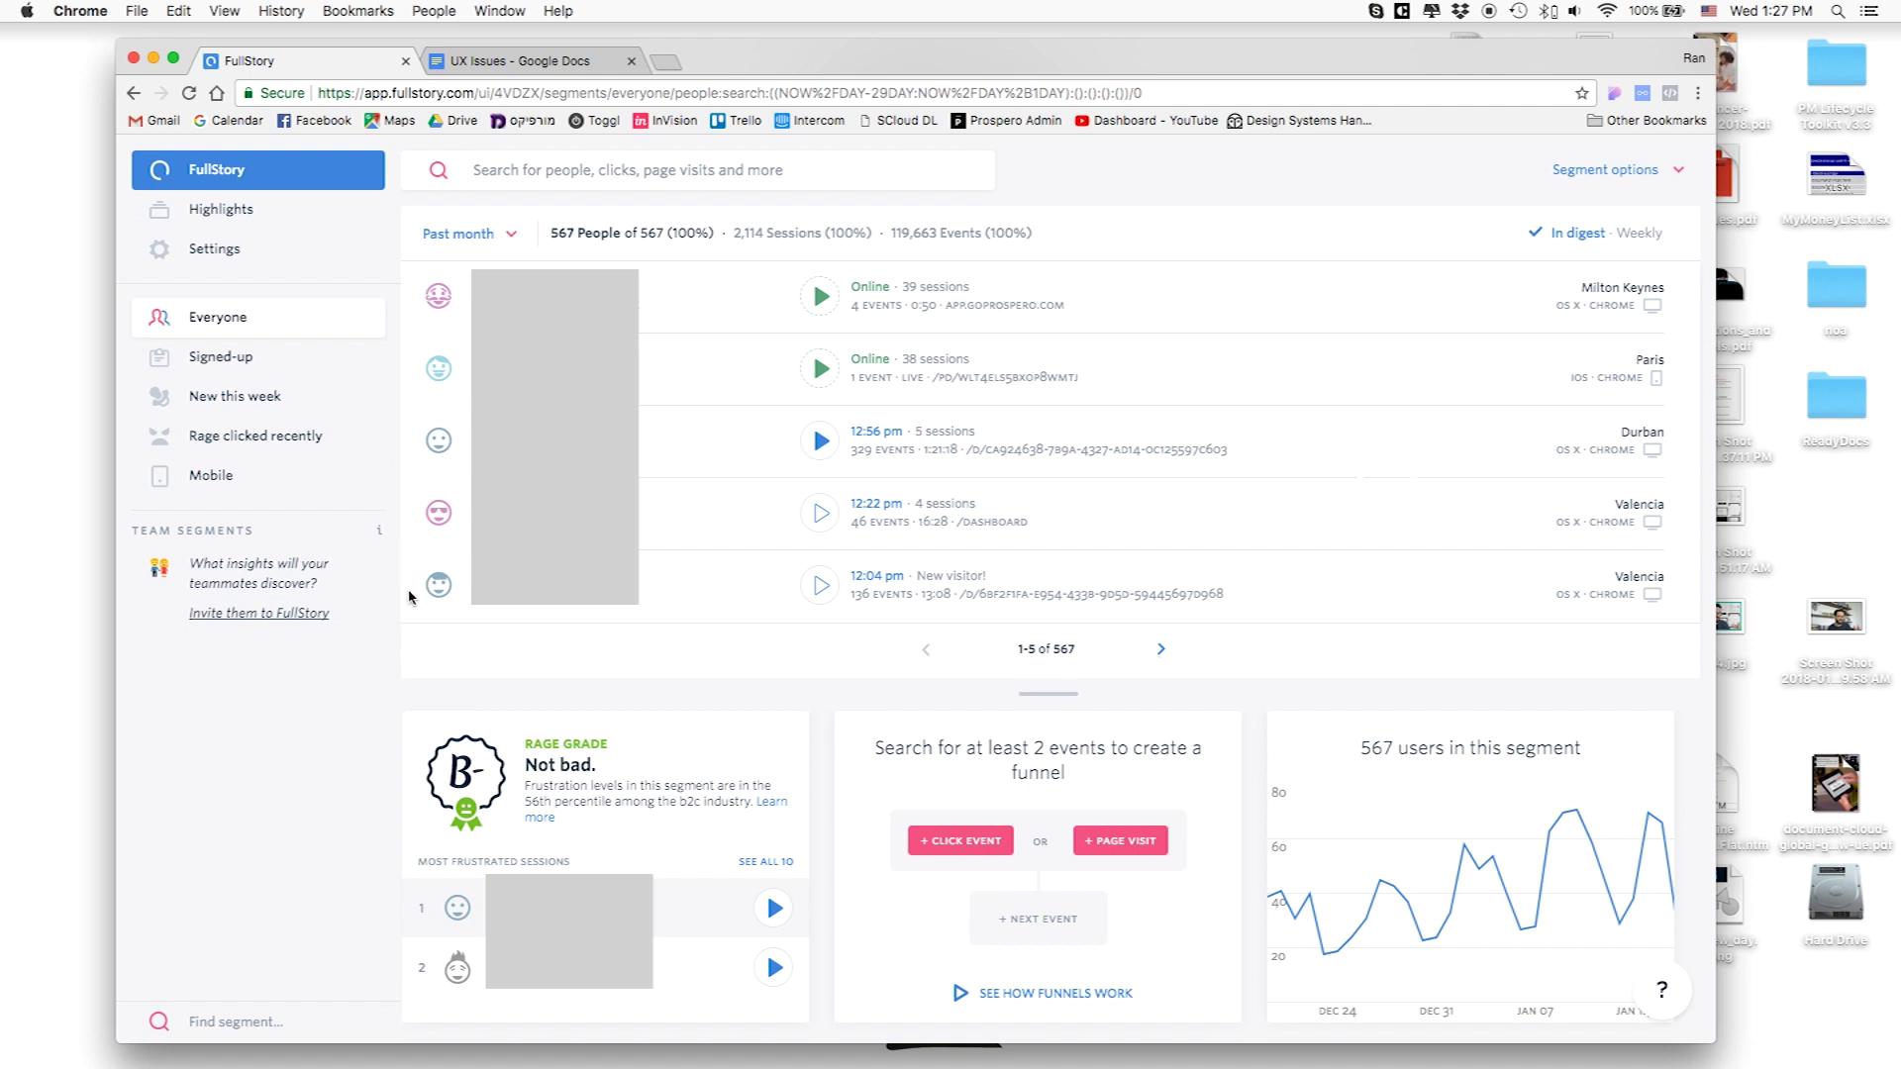
scroll(948, 855, "down", 5)
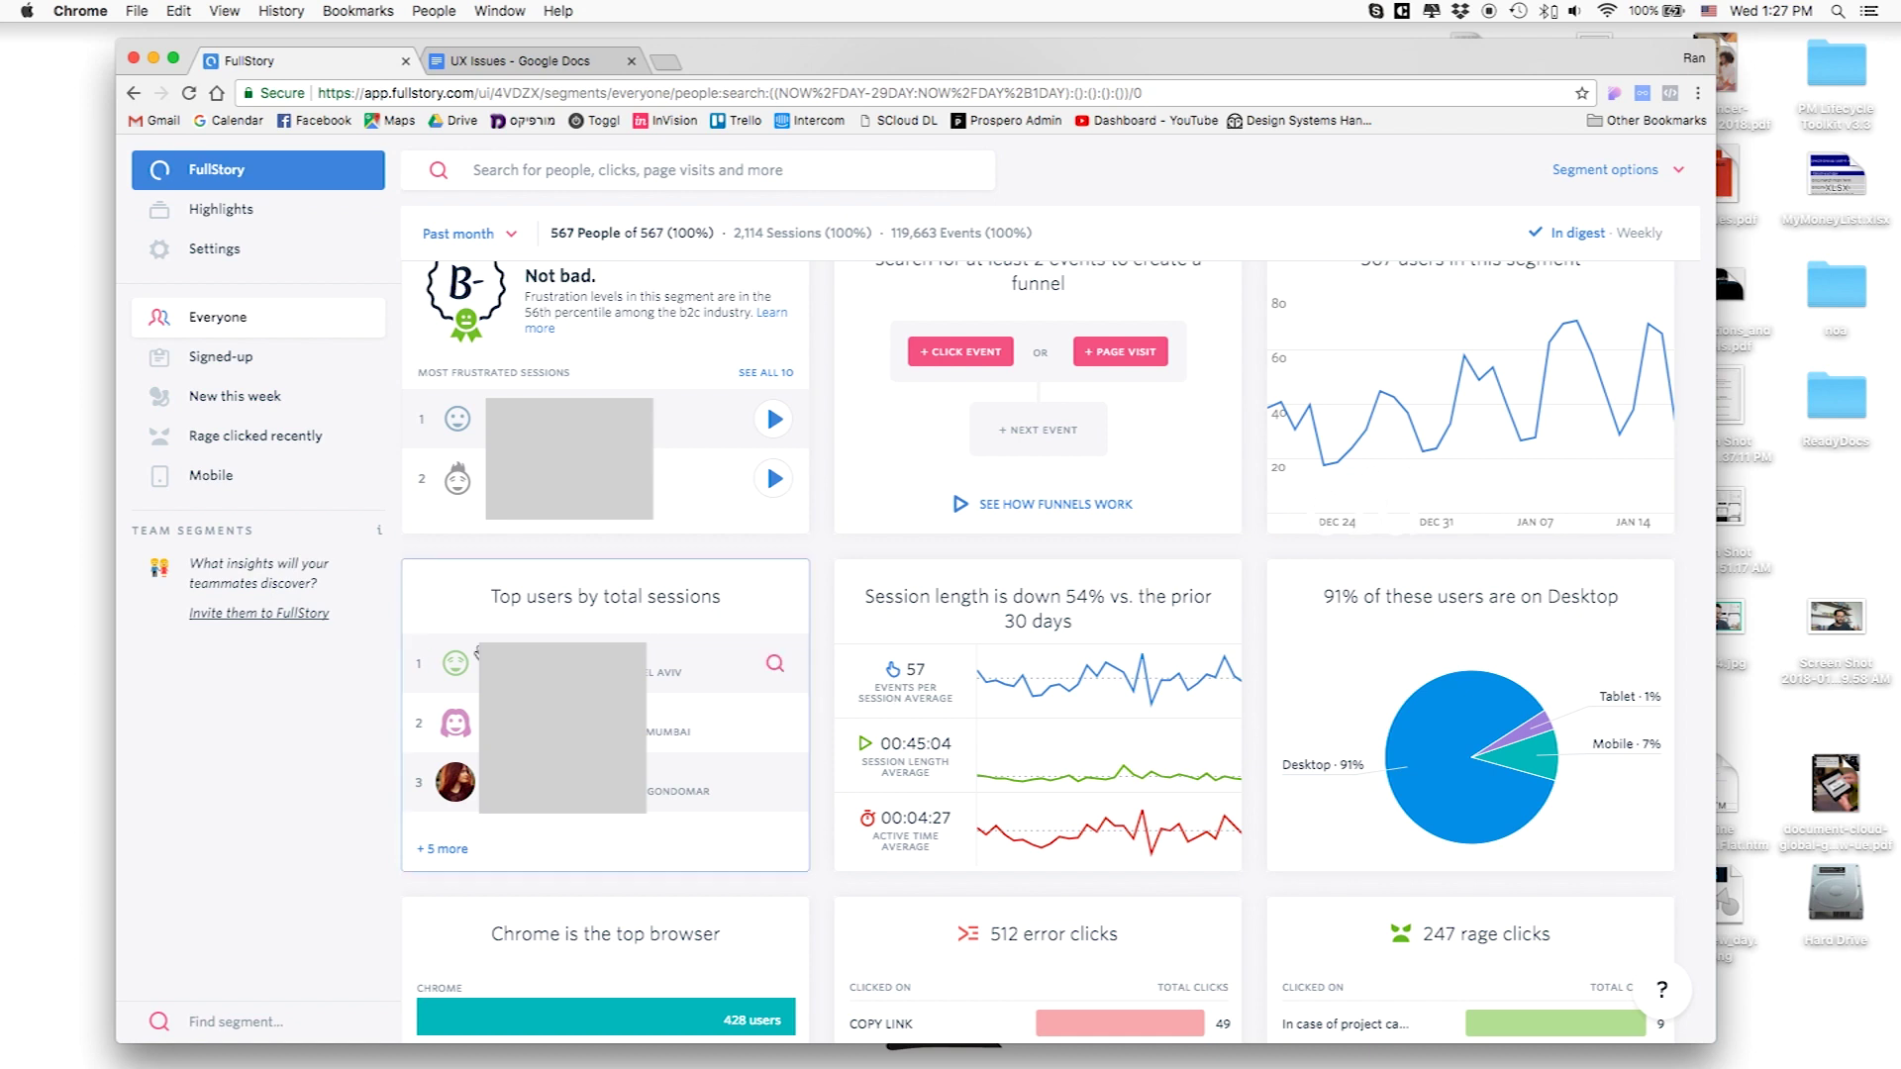
scroll(772, 663, "up", 3)
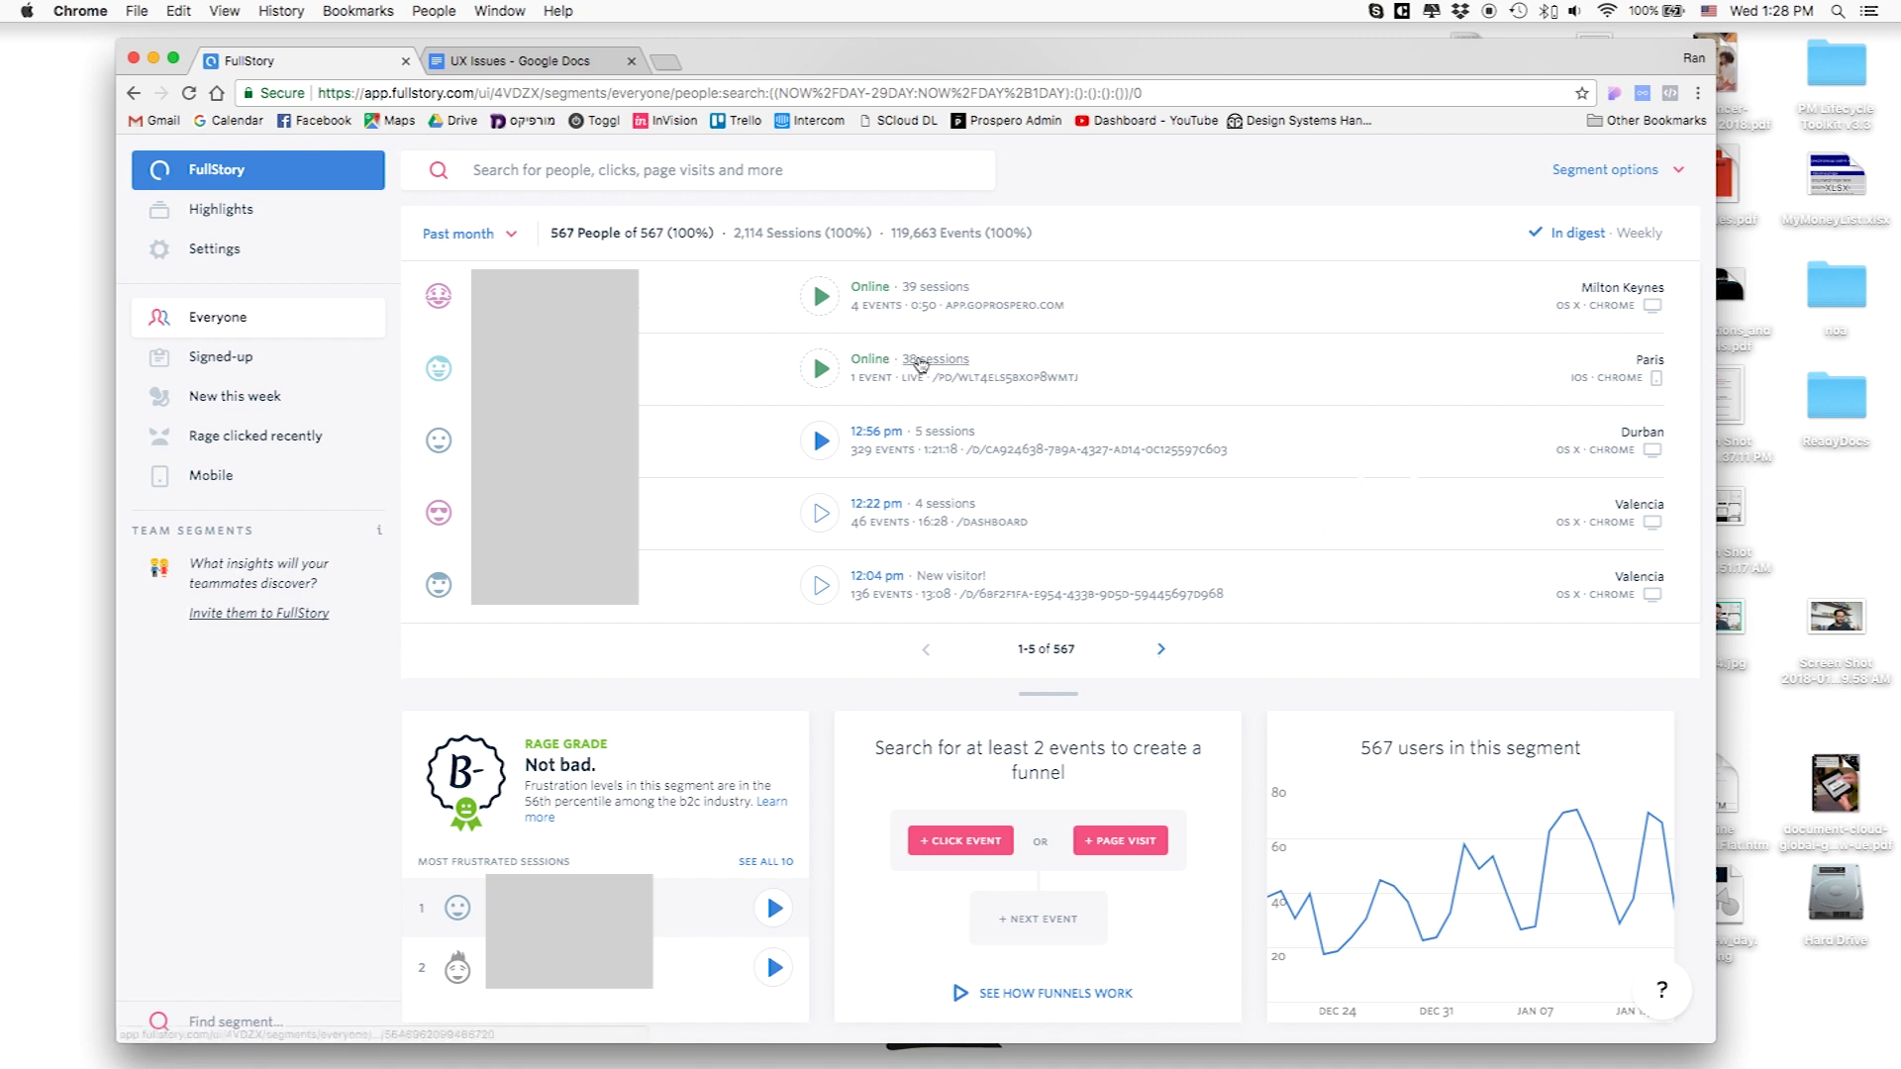
- Show all of the Paris user's sessions and play the December 26, 8:58 pm replay
left_click(911, 361)
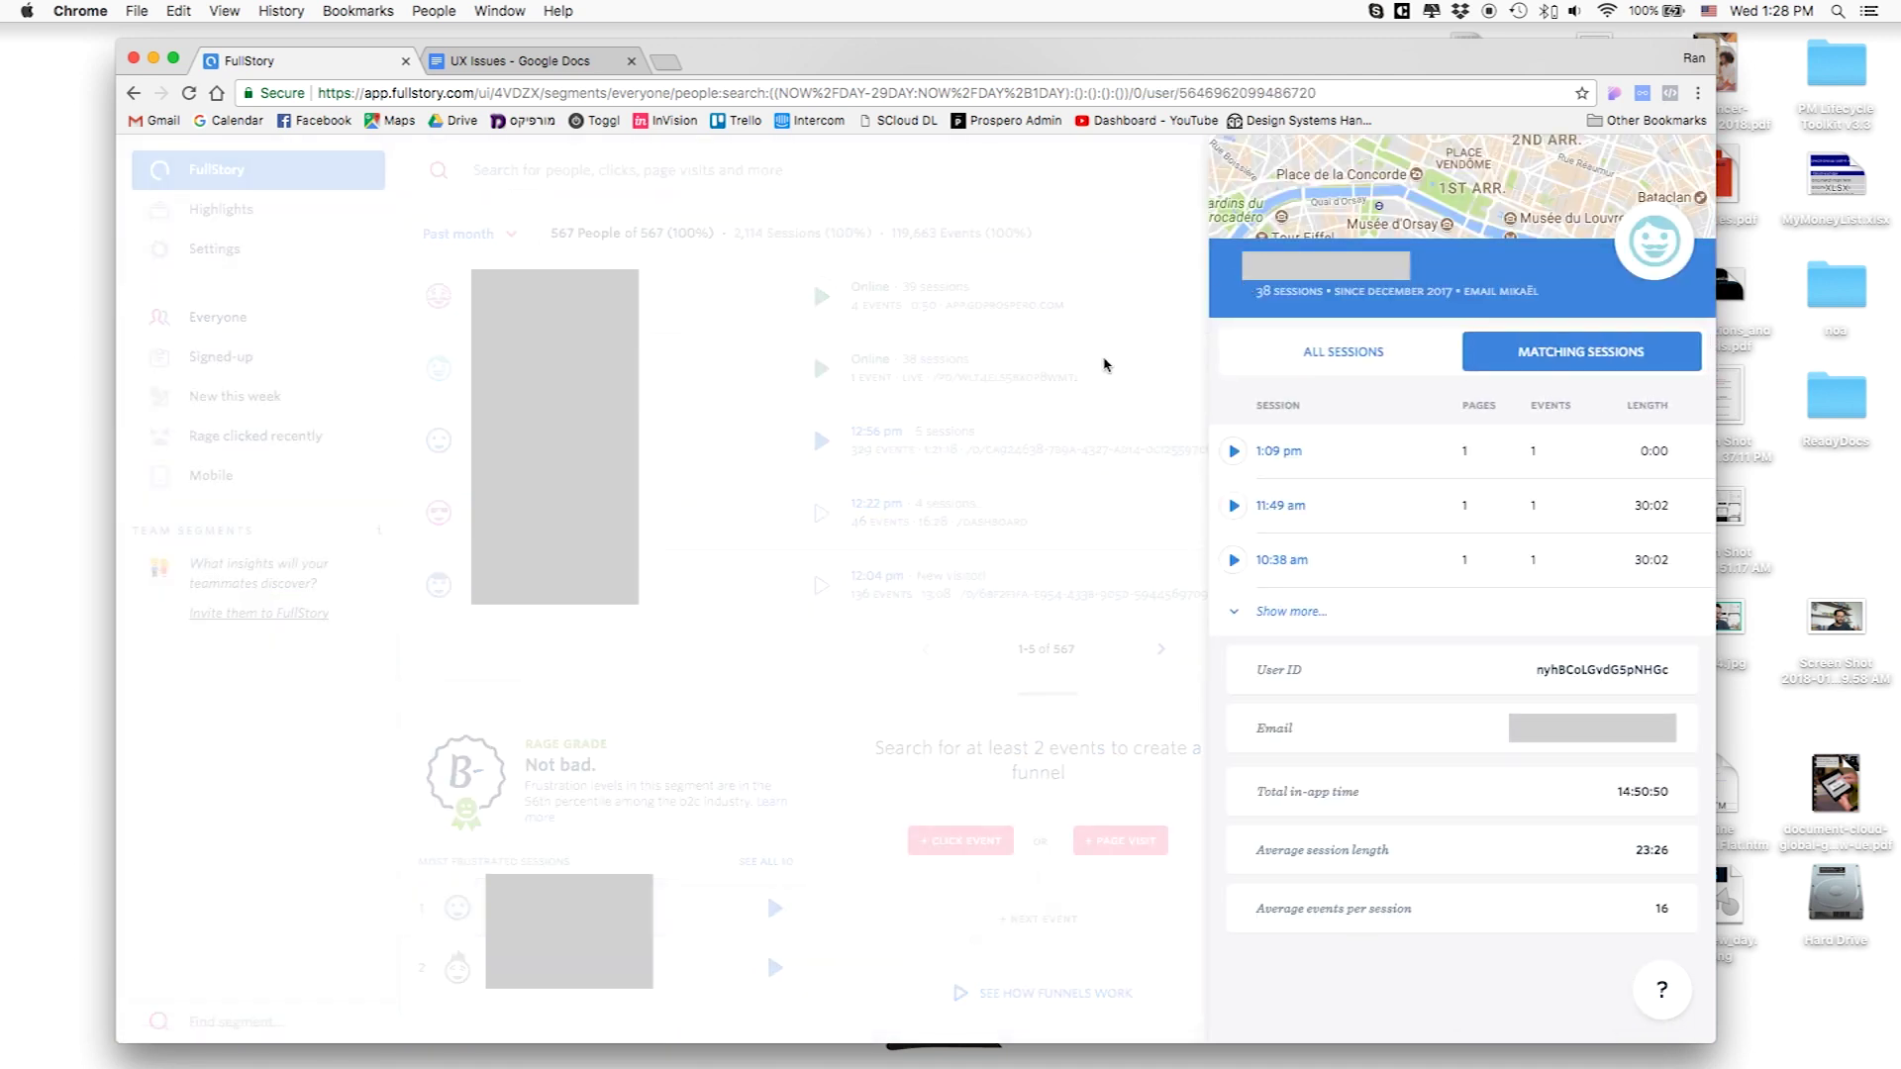
left_click(1244, 611)
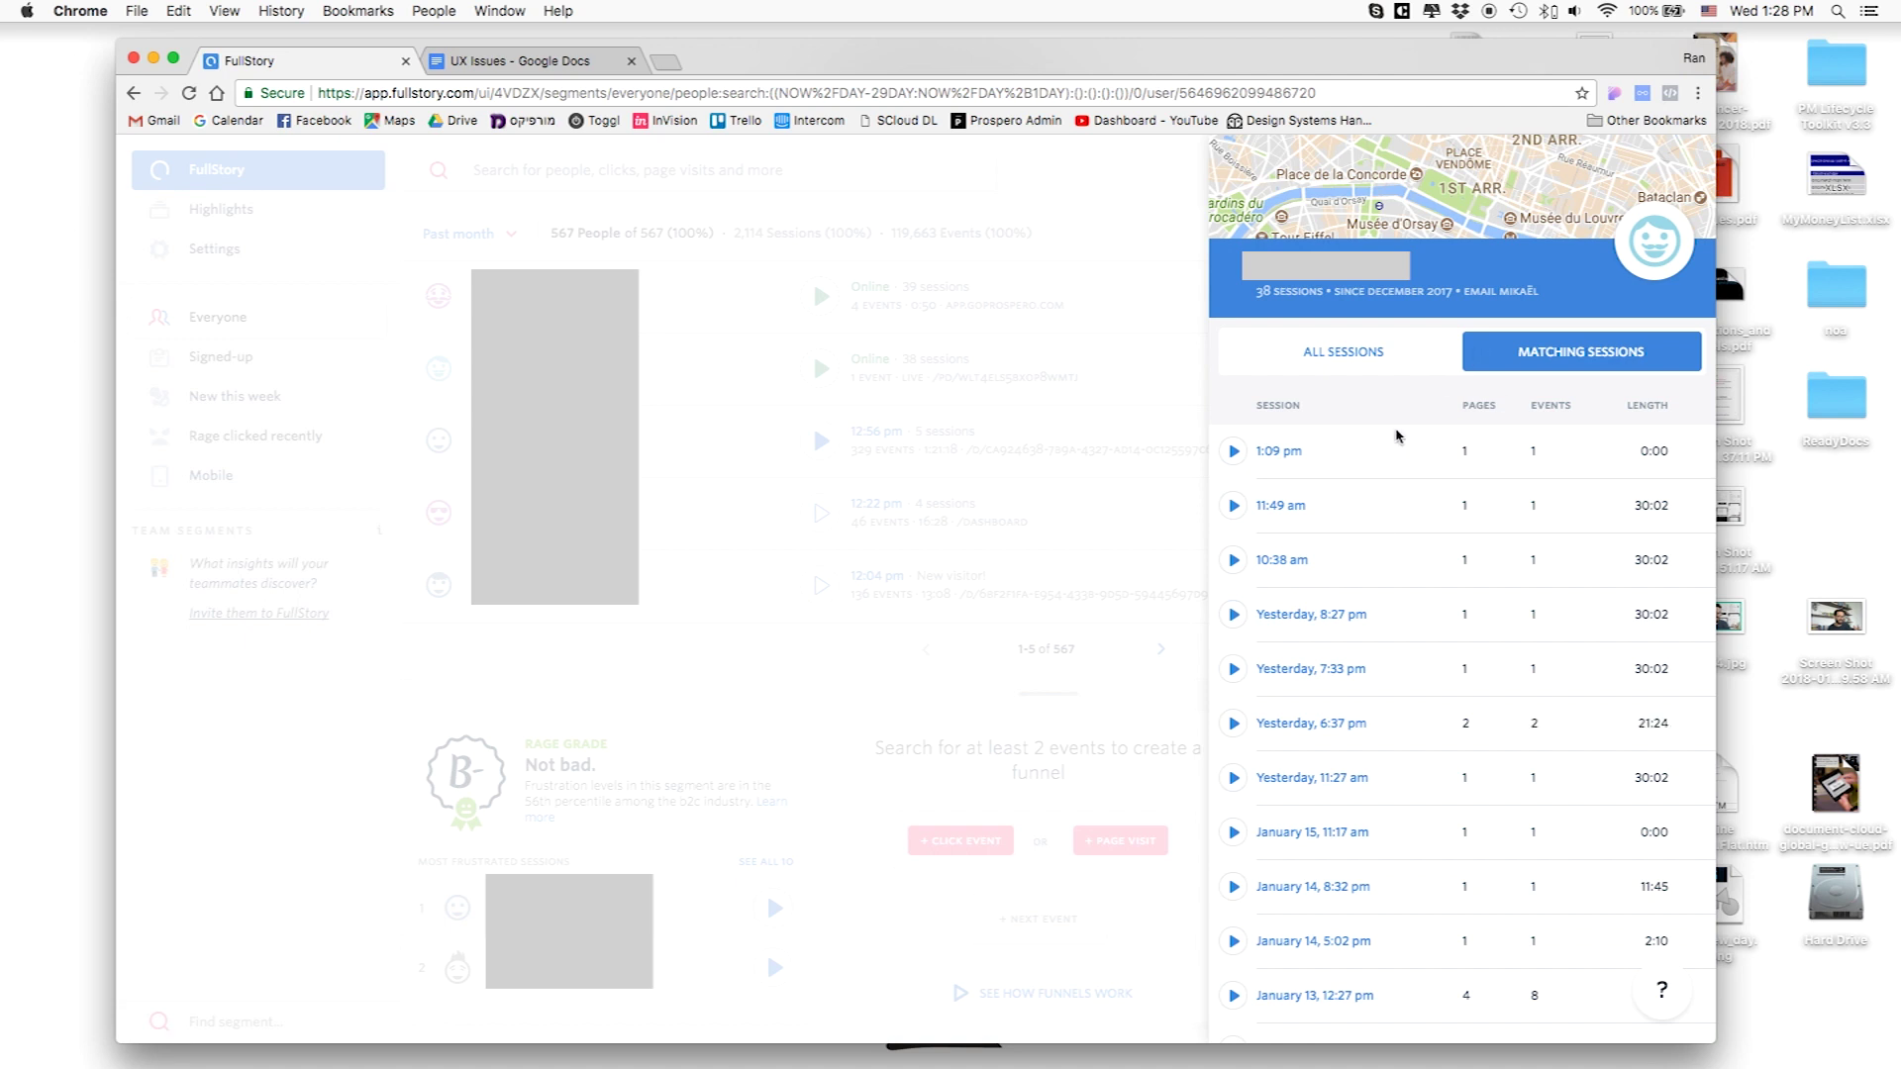
scroll(1399, 435, "down", 3)
scroll(1399, 436, "down", 5)
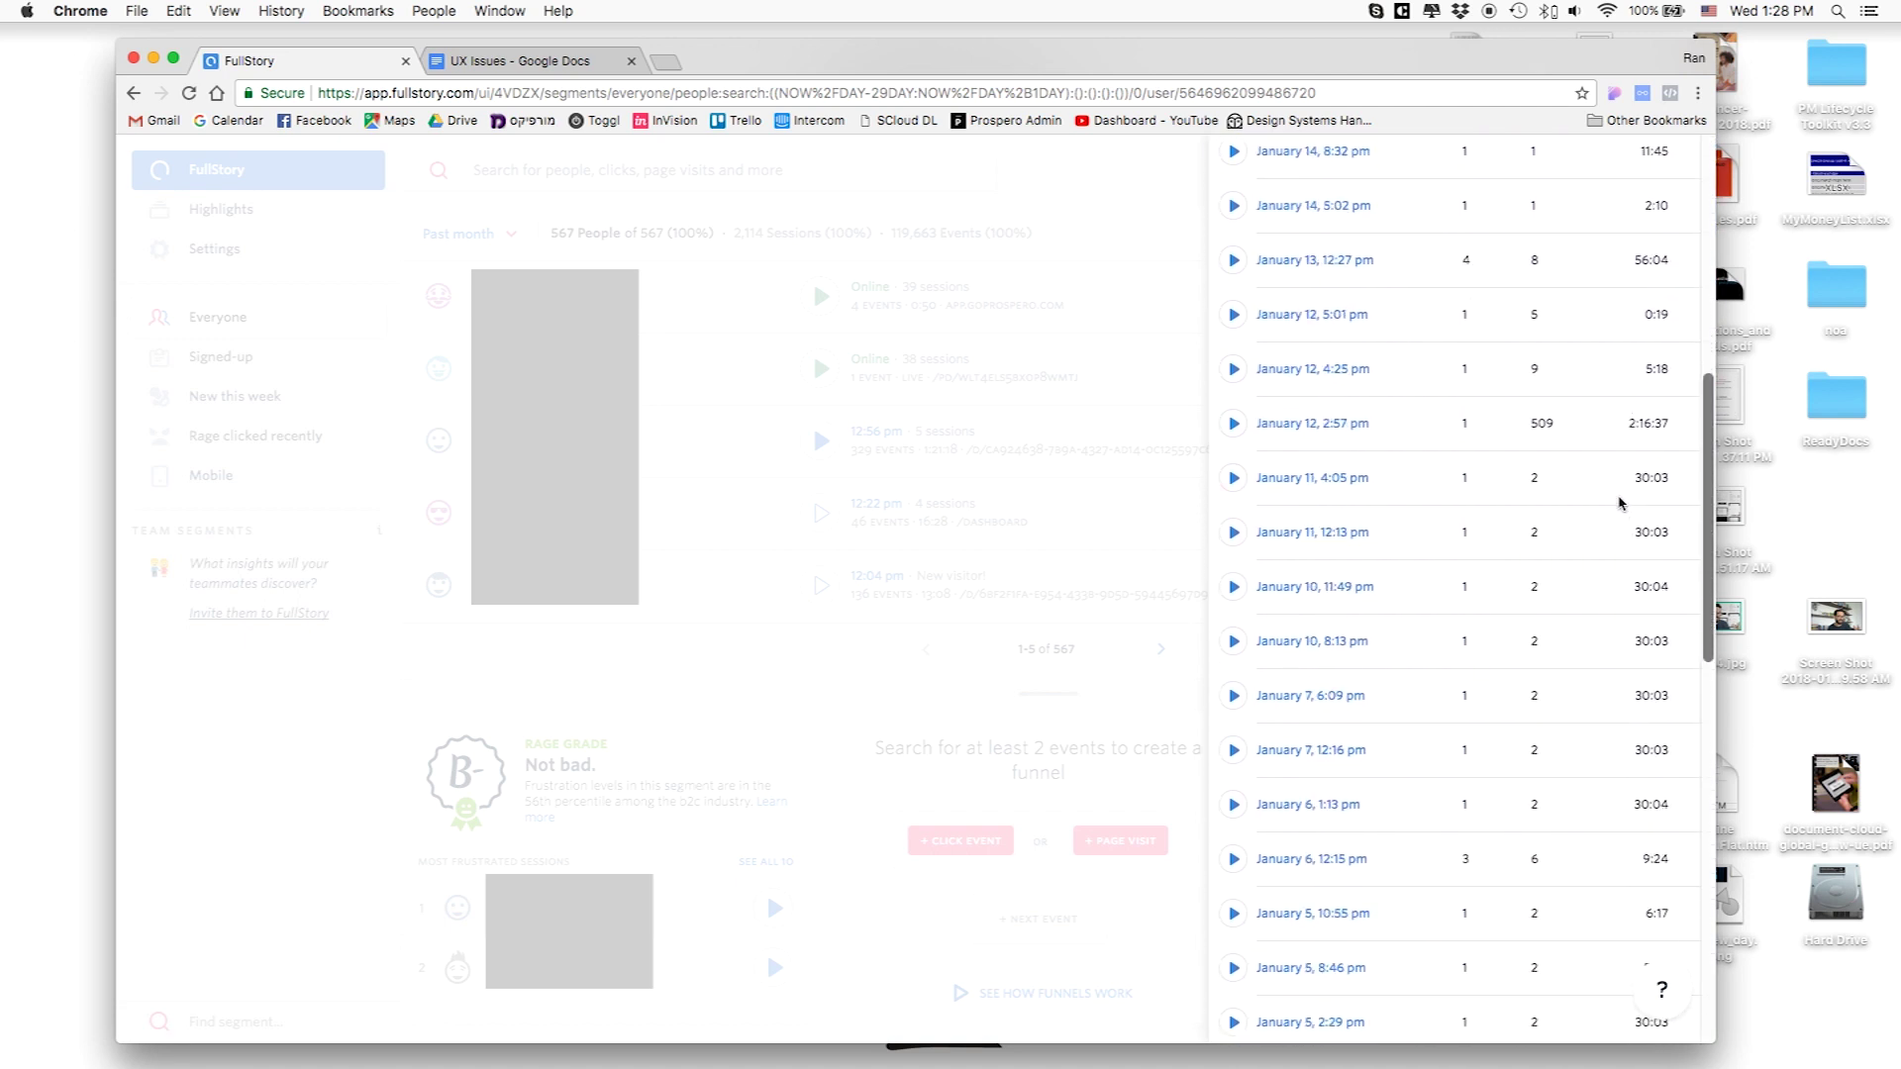
scroll(1680, 433, "down", 4)
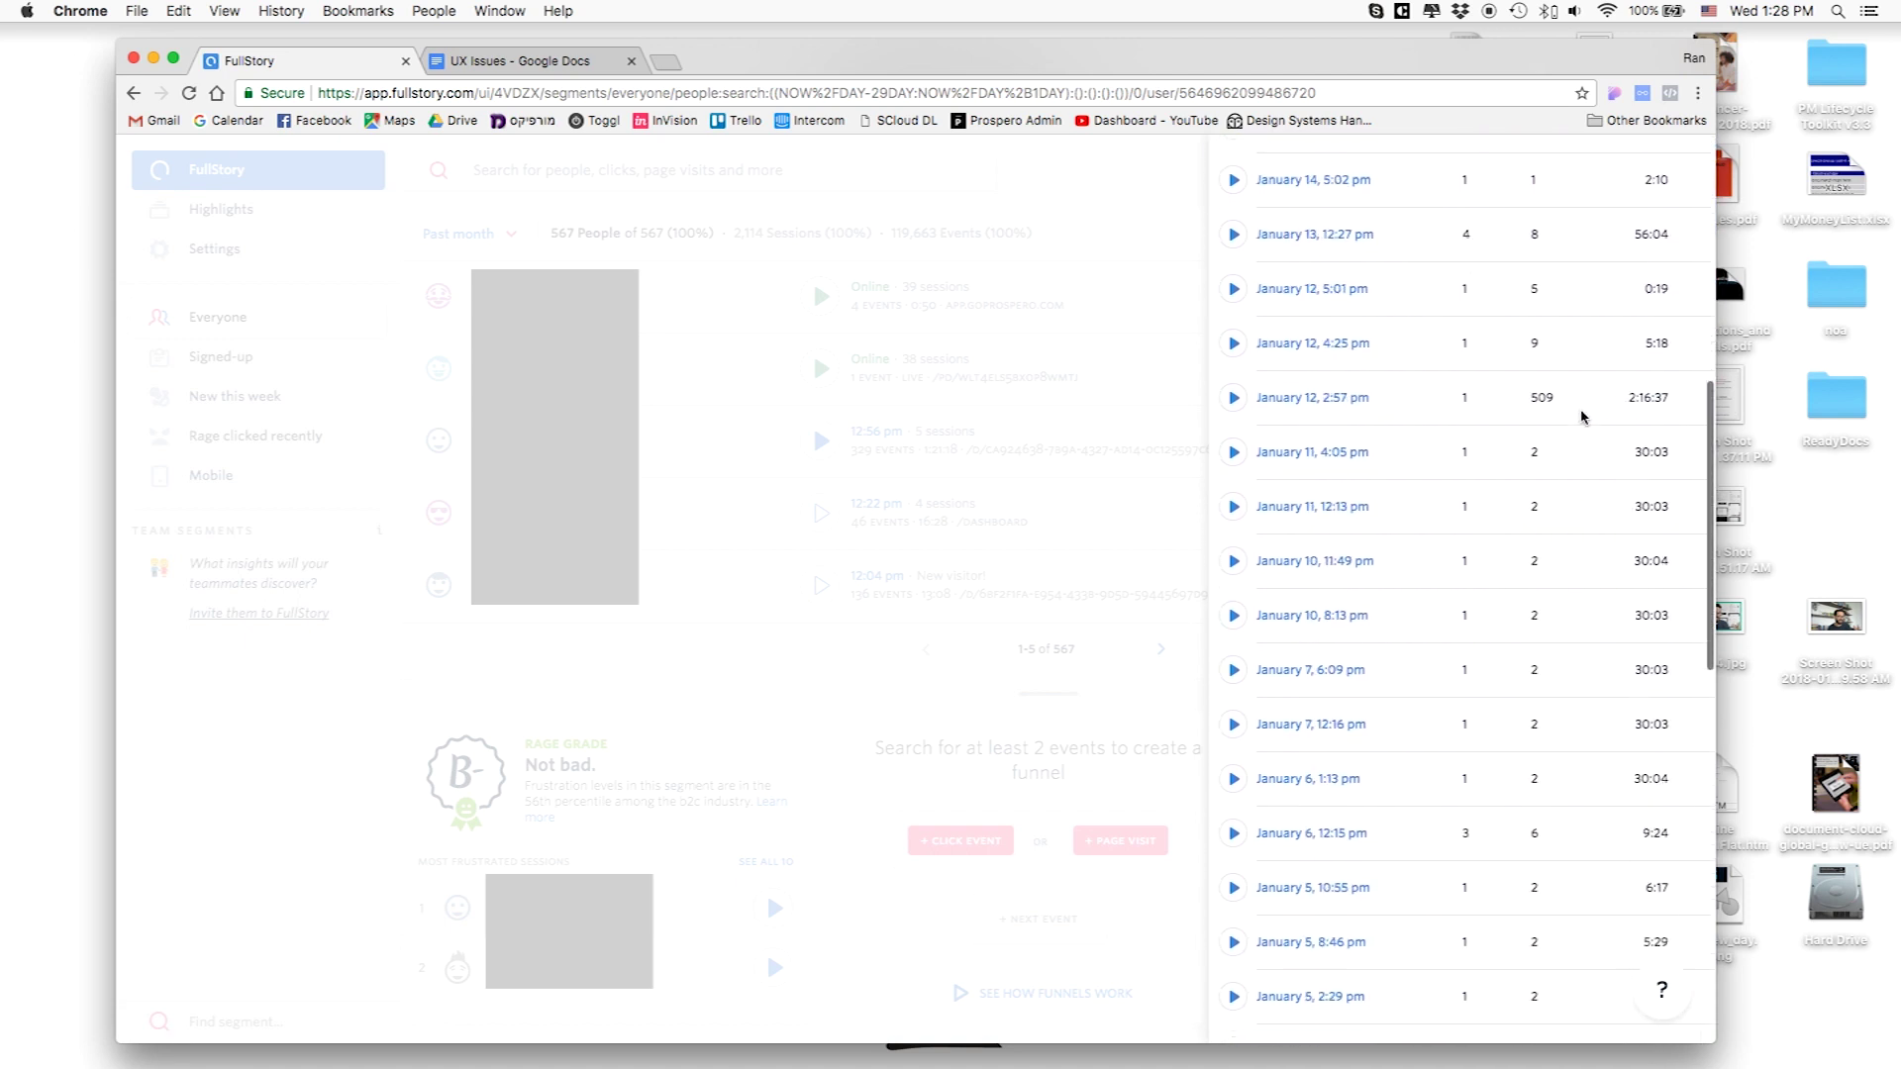
scroll(1618, 522, "down", 7)
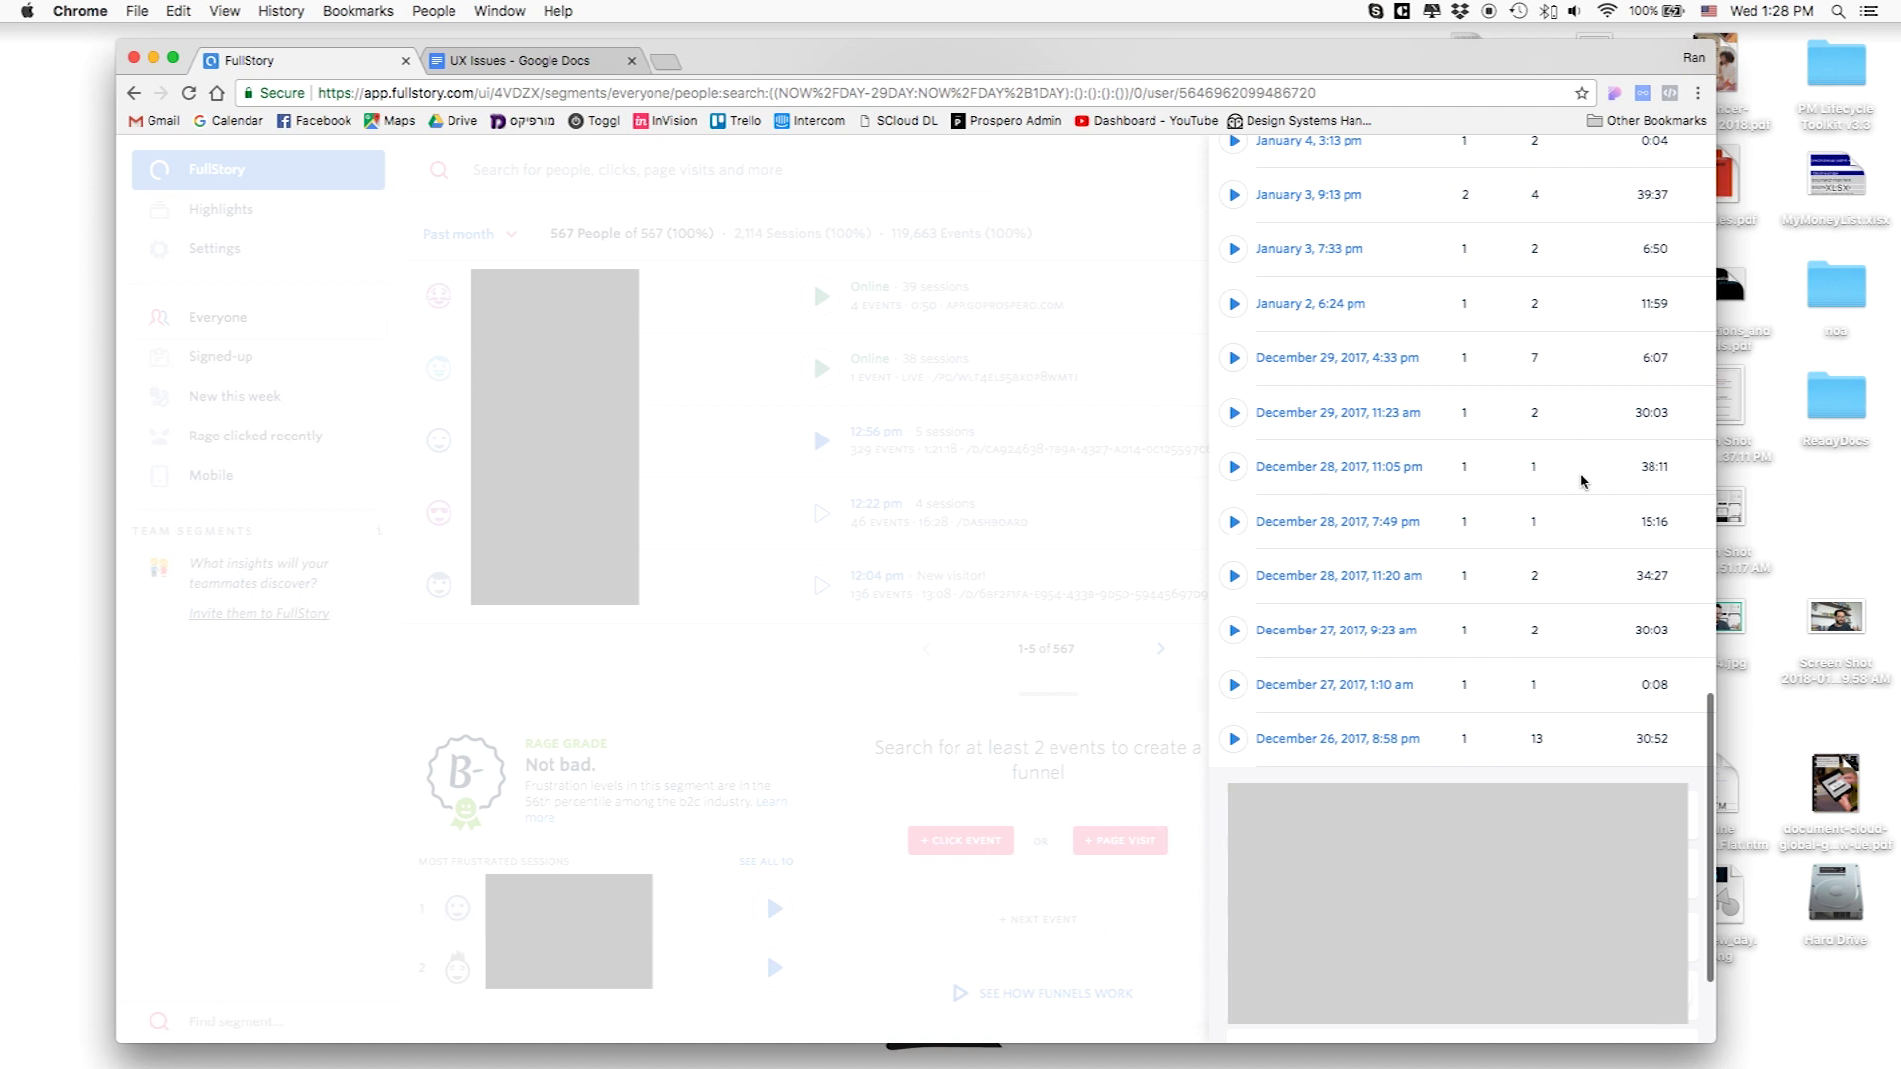
left_click(1233, 738)
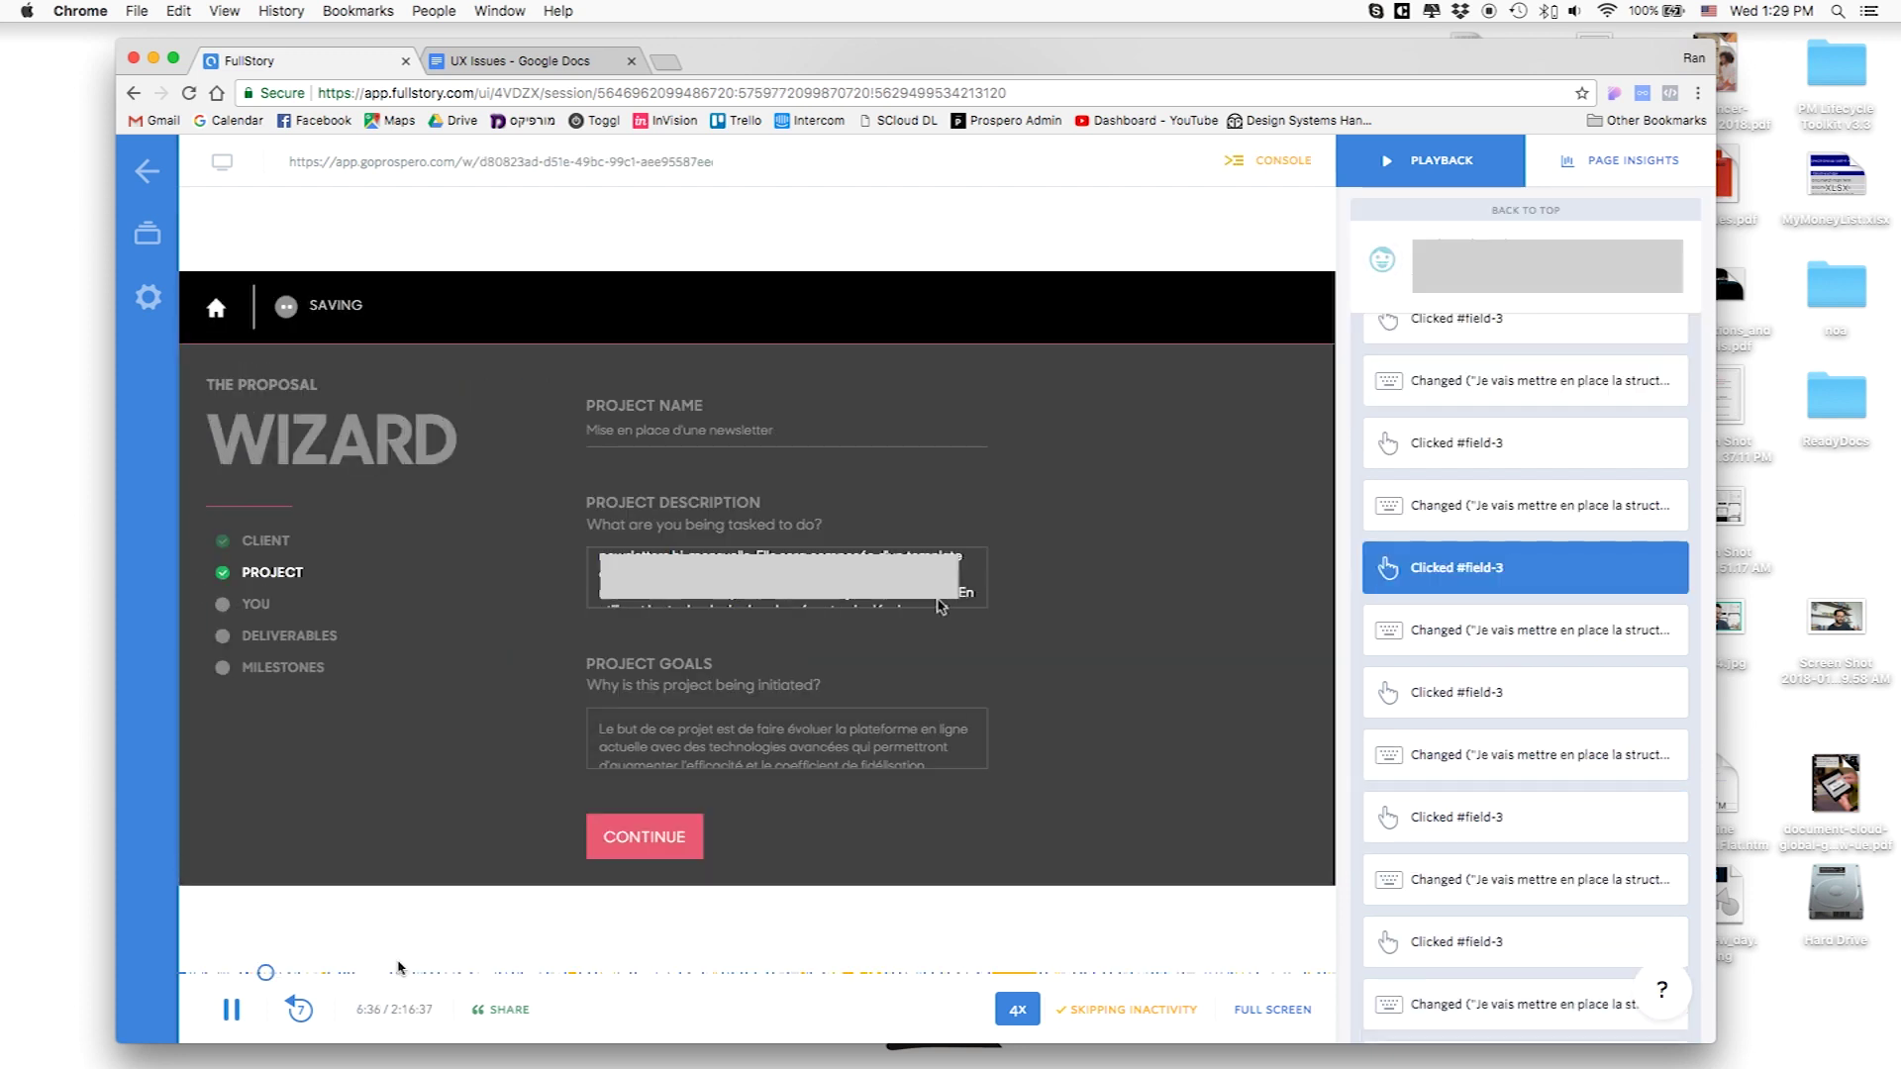
- Pause the replay and view the Wizard page's click map in Page Insights
key("space")
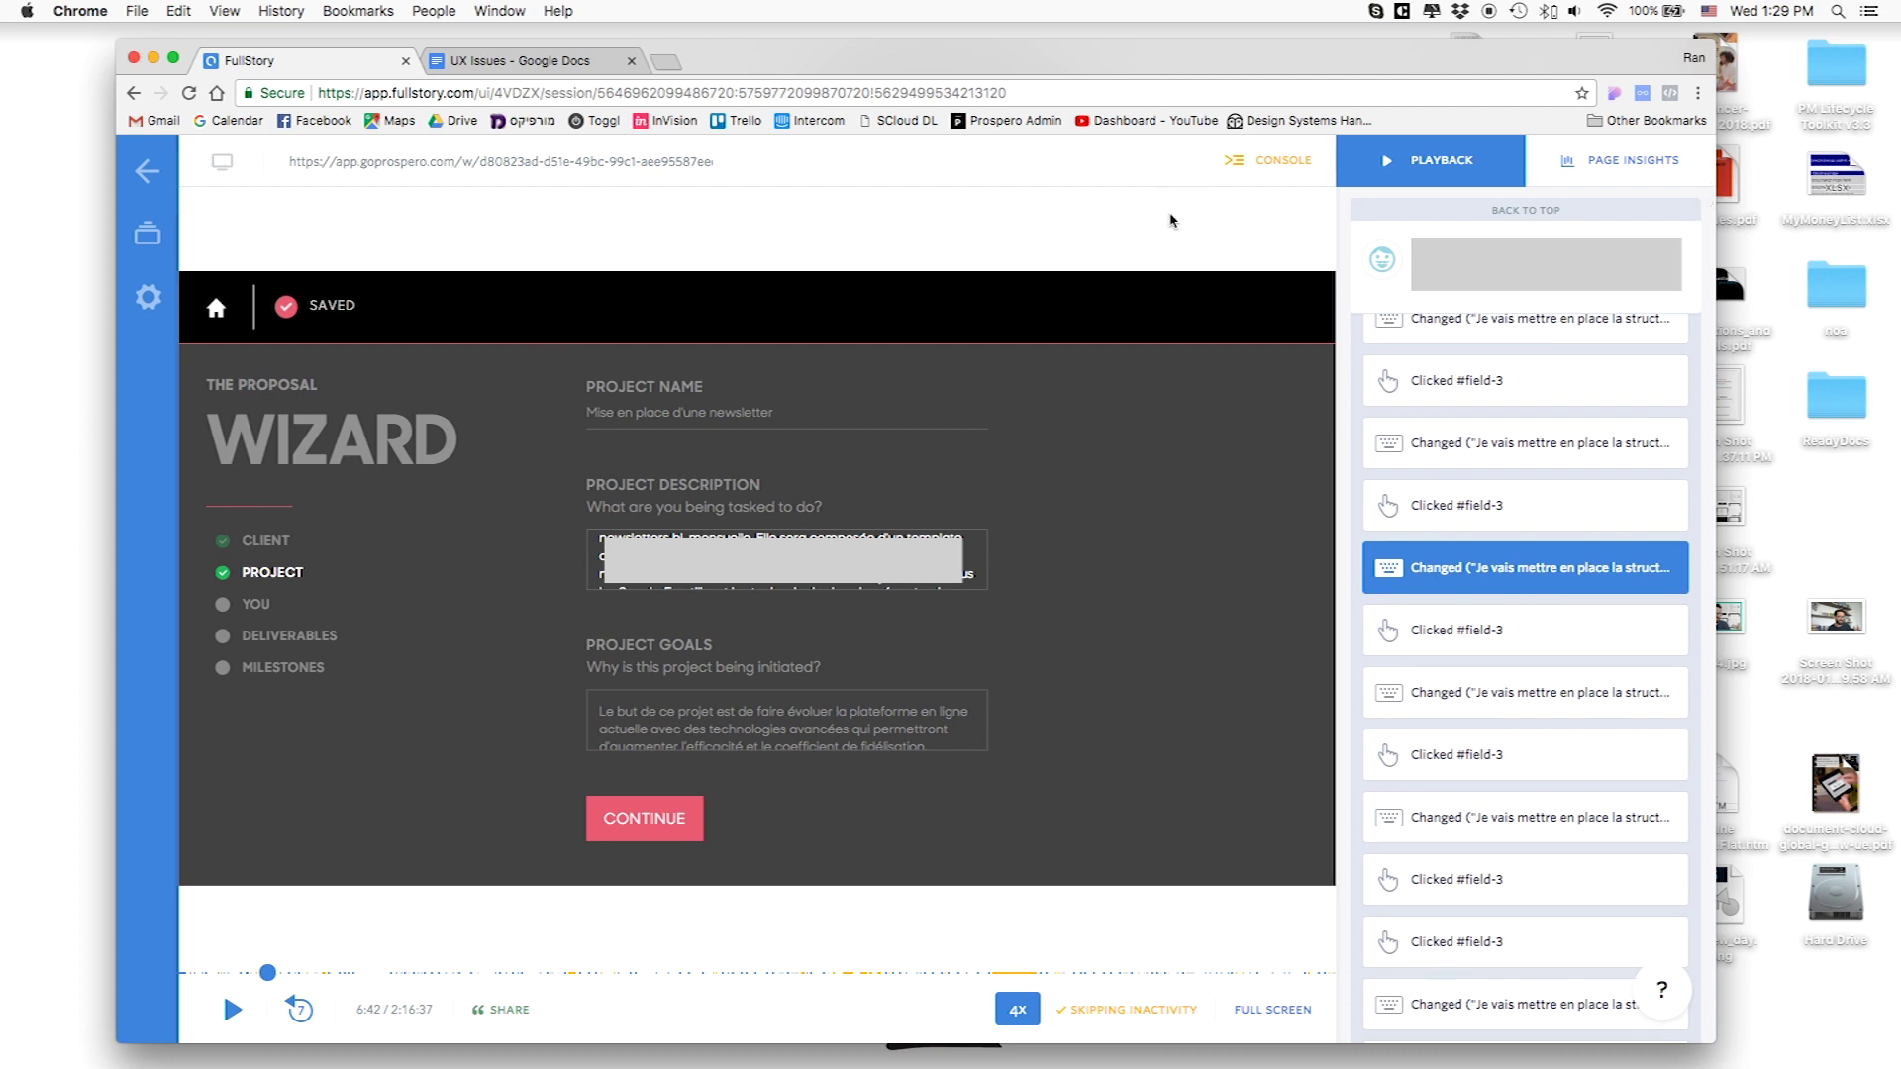
left_click(1632, 161)
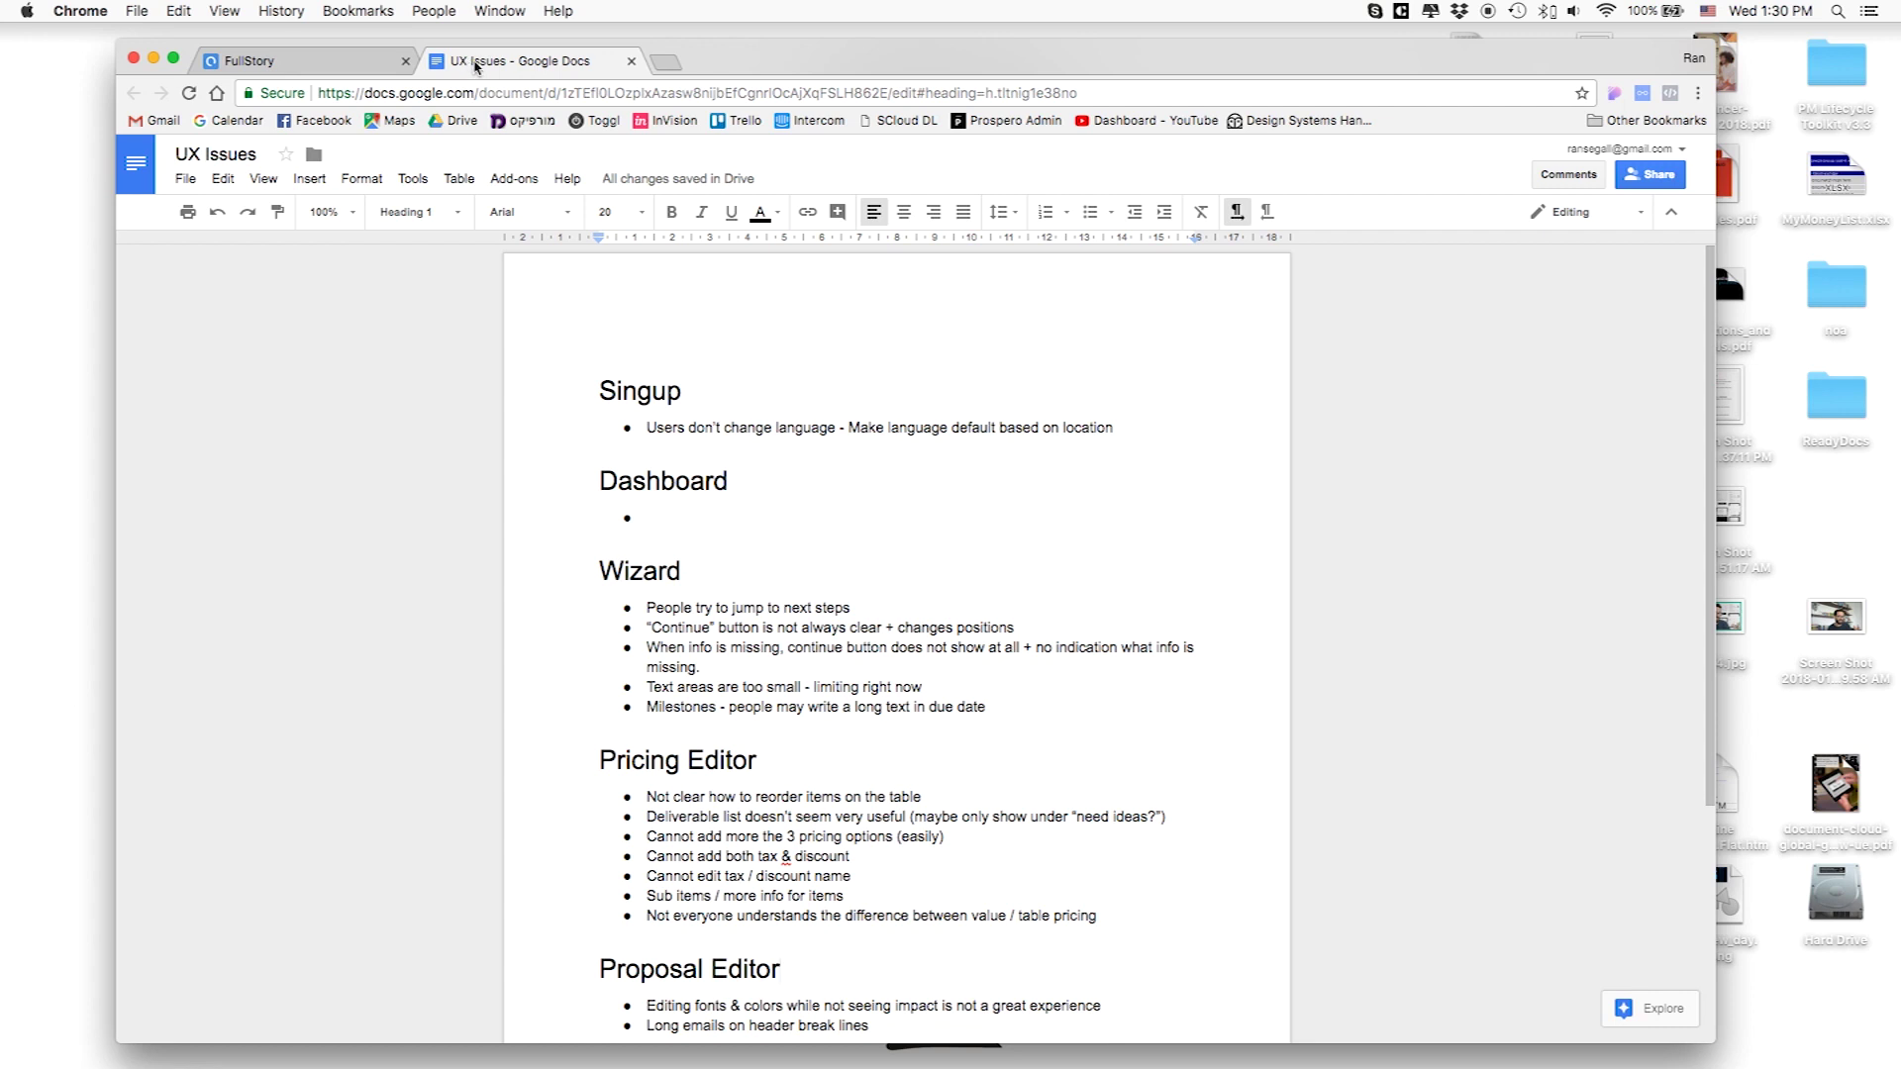
- Scroll through the UX Issues doc and highlight the Dashboard heading
scroll(948, 594, "down", 4)
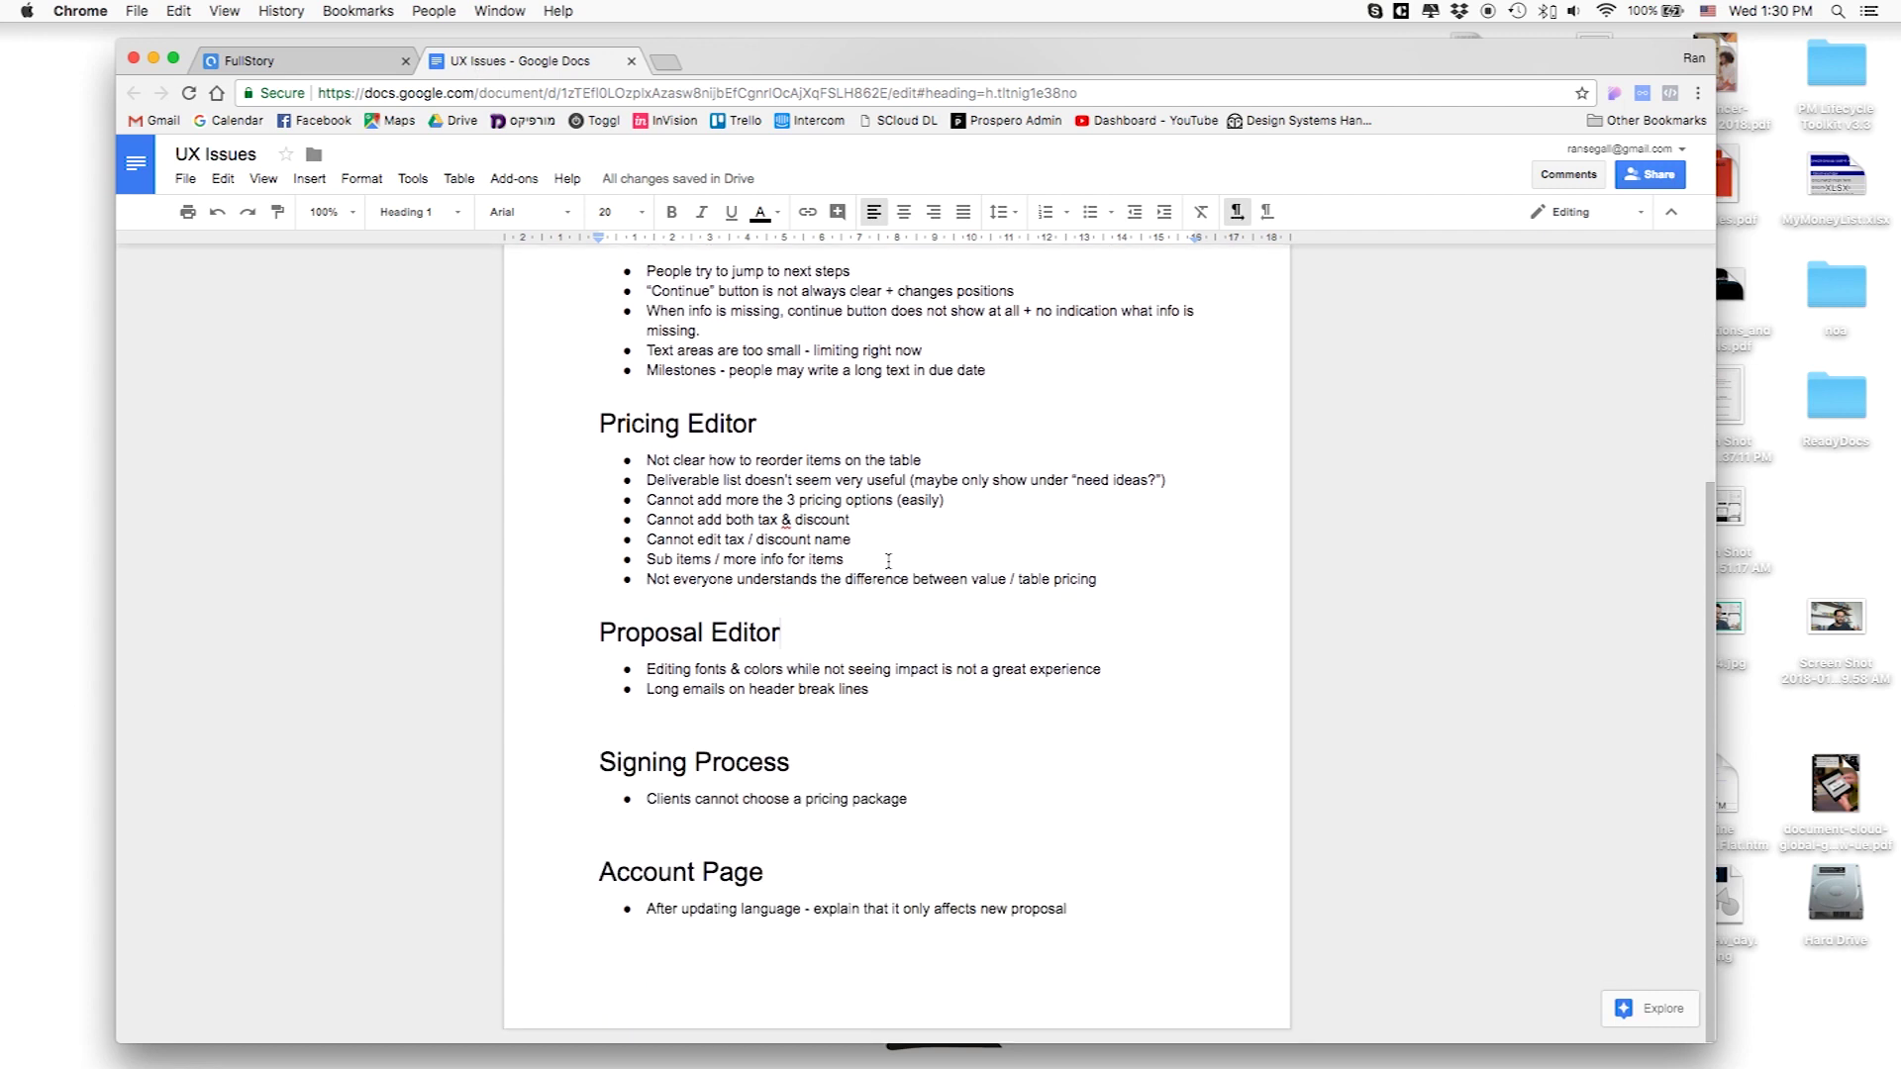
scroll(755, 458, "up", 4)
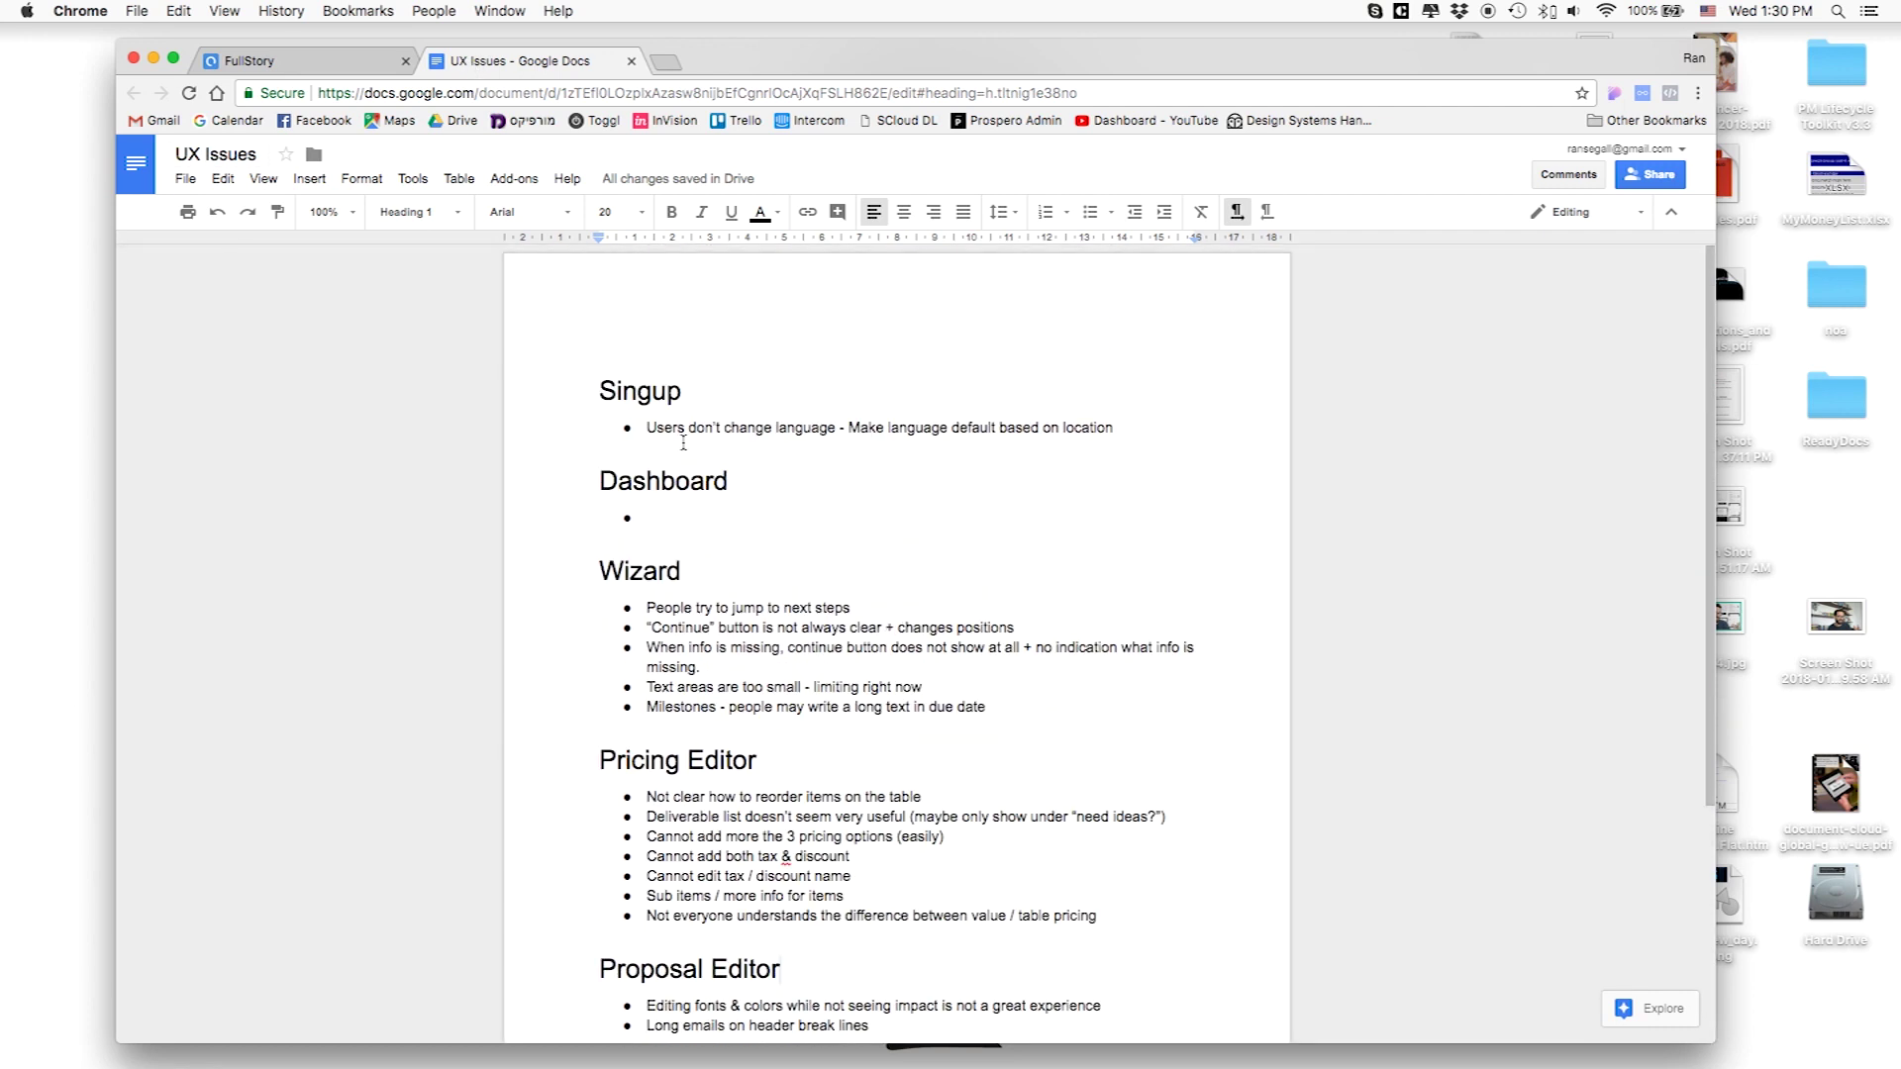
scroll(680, 425, "down", 1)
scroll(730, 812, "down", 5)
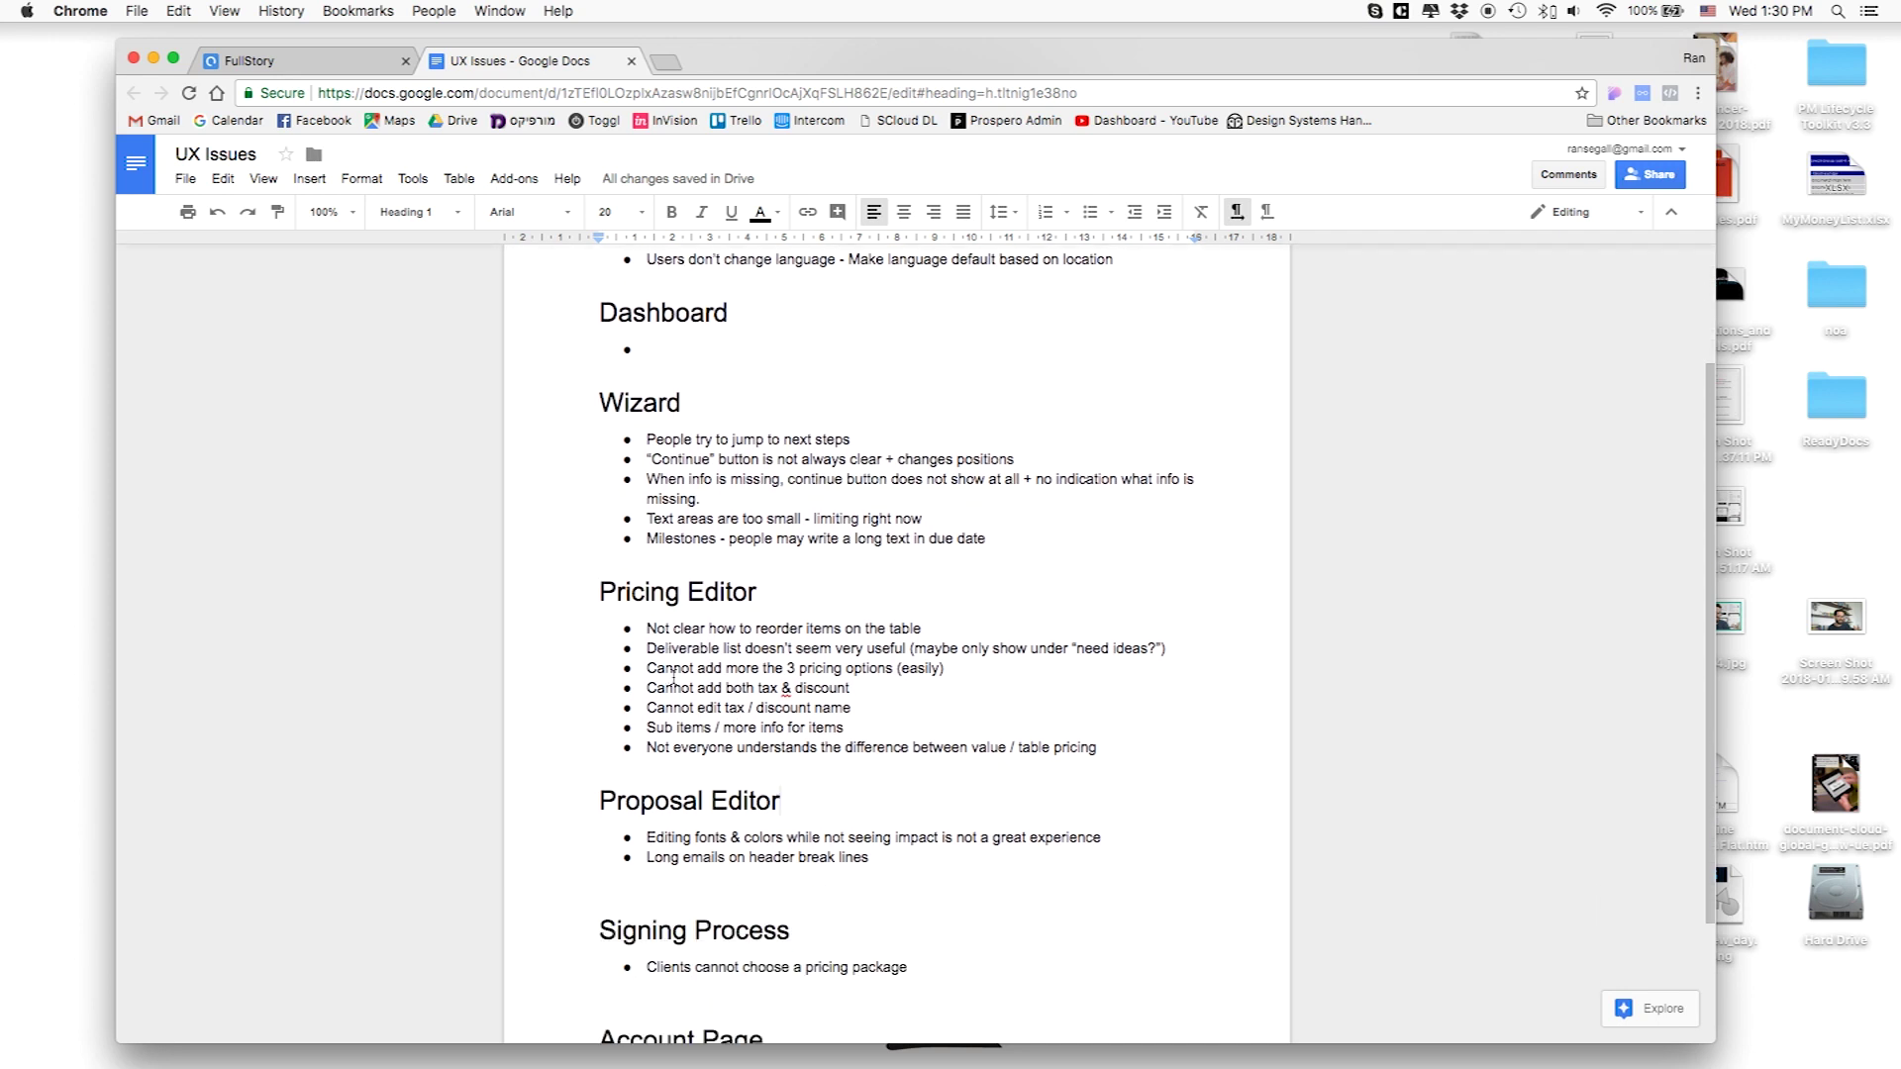
scroll(835, 880, "up", 4)
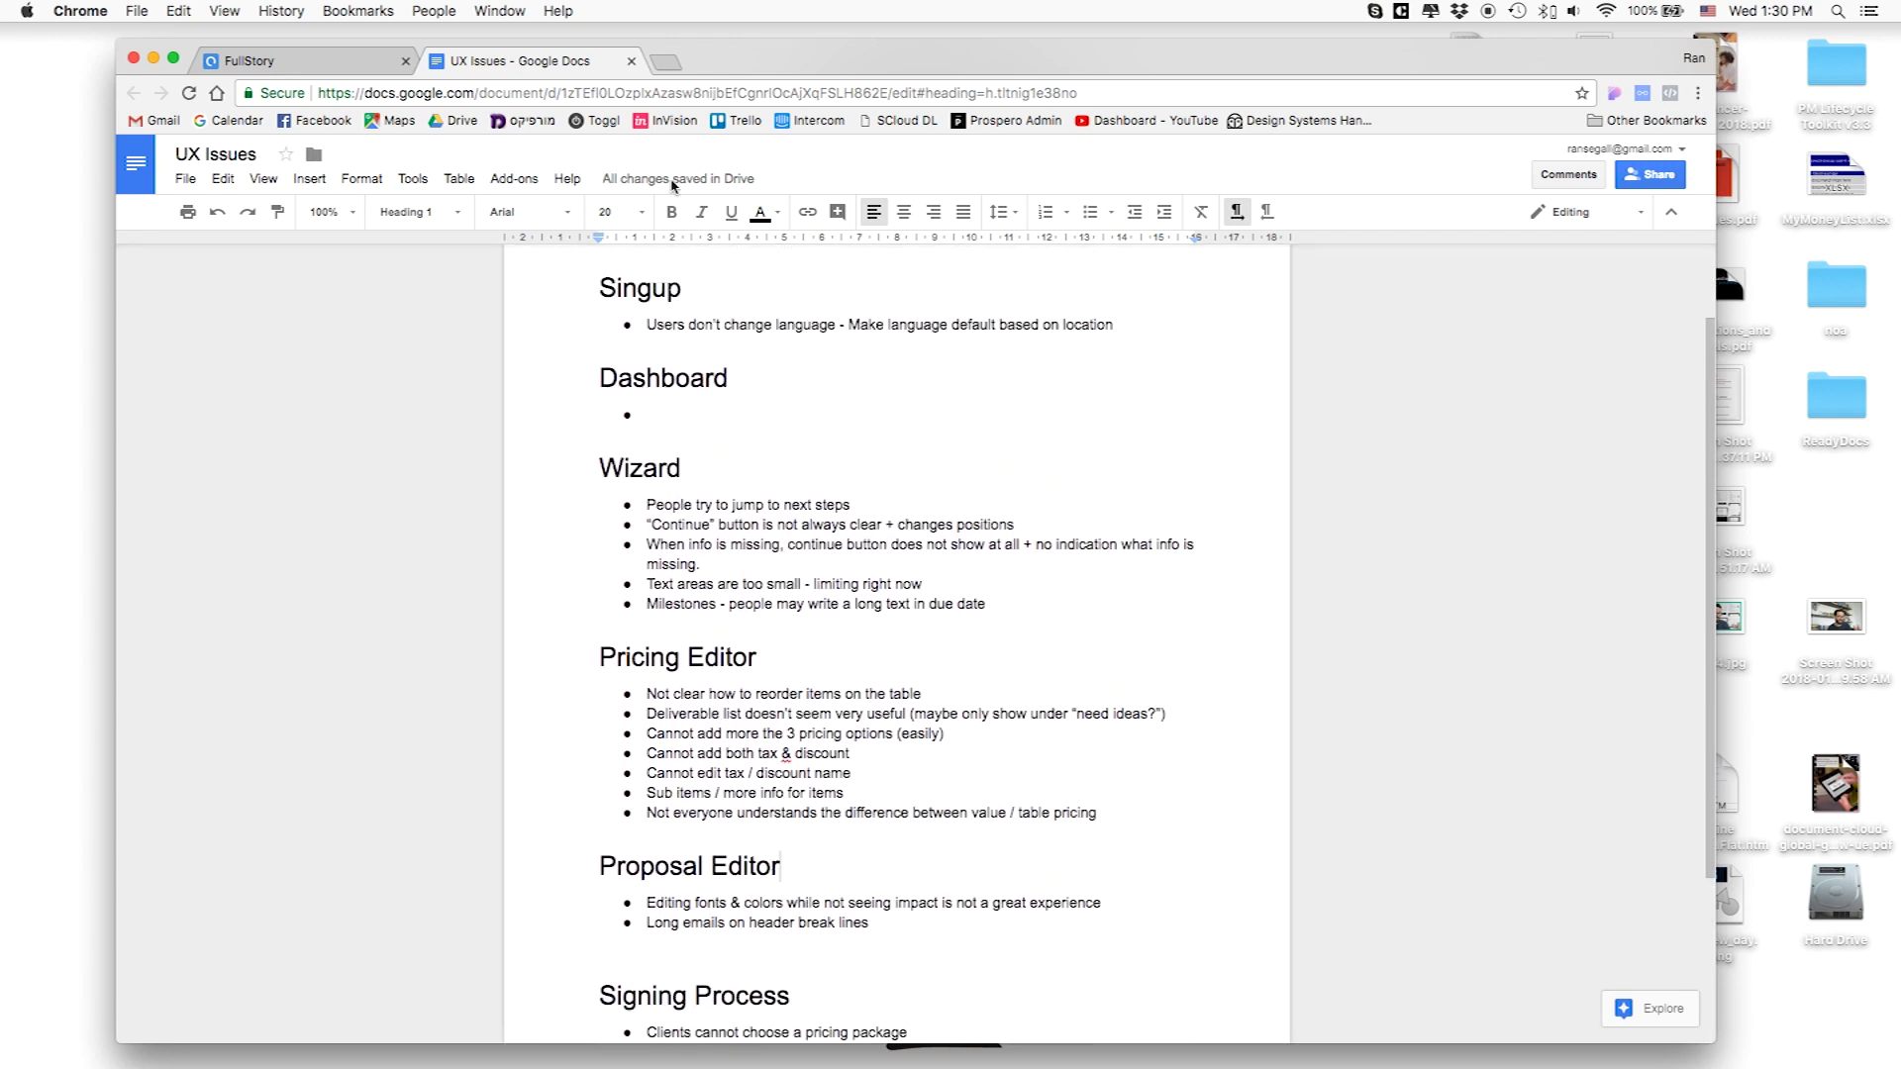
scroll(673, 317, "up", 2)
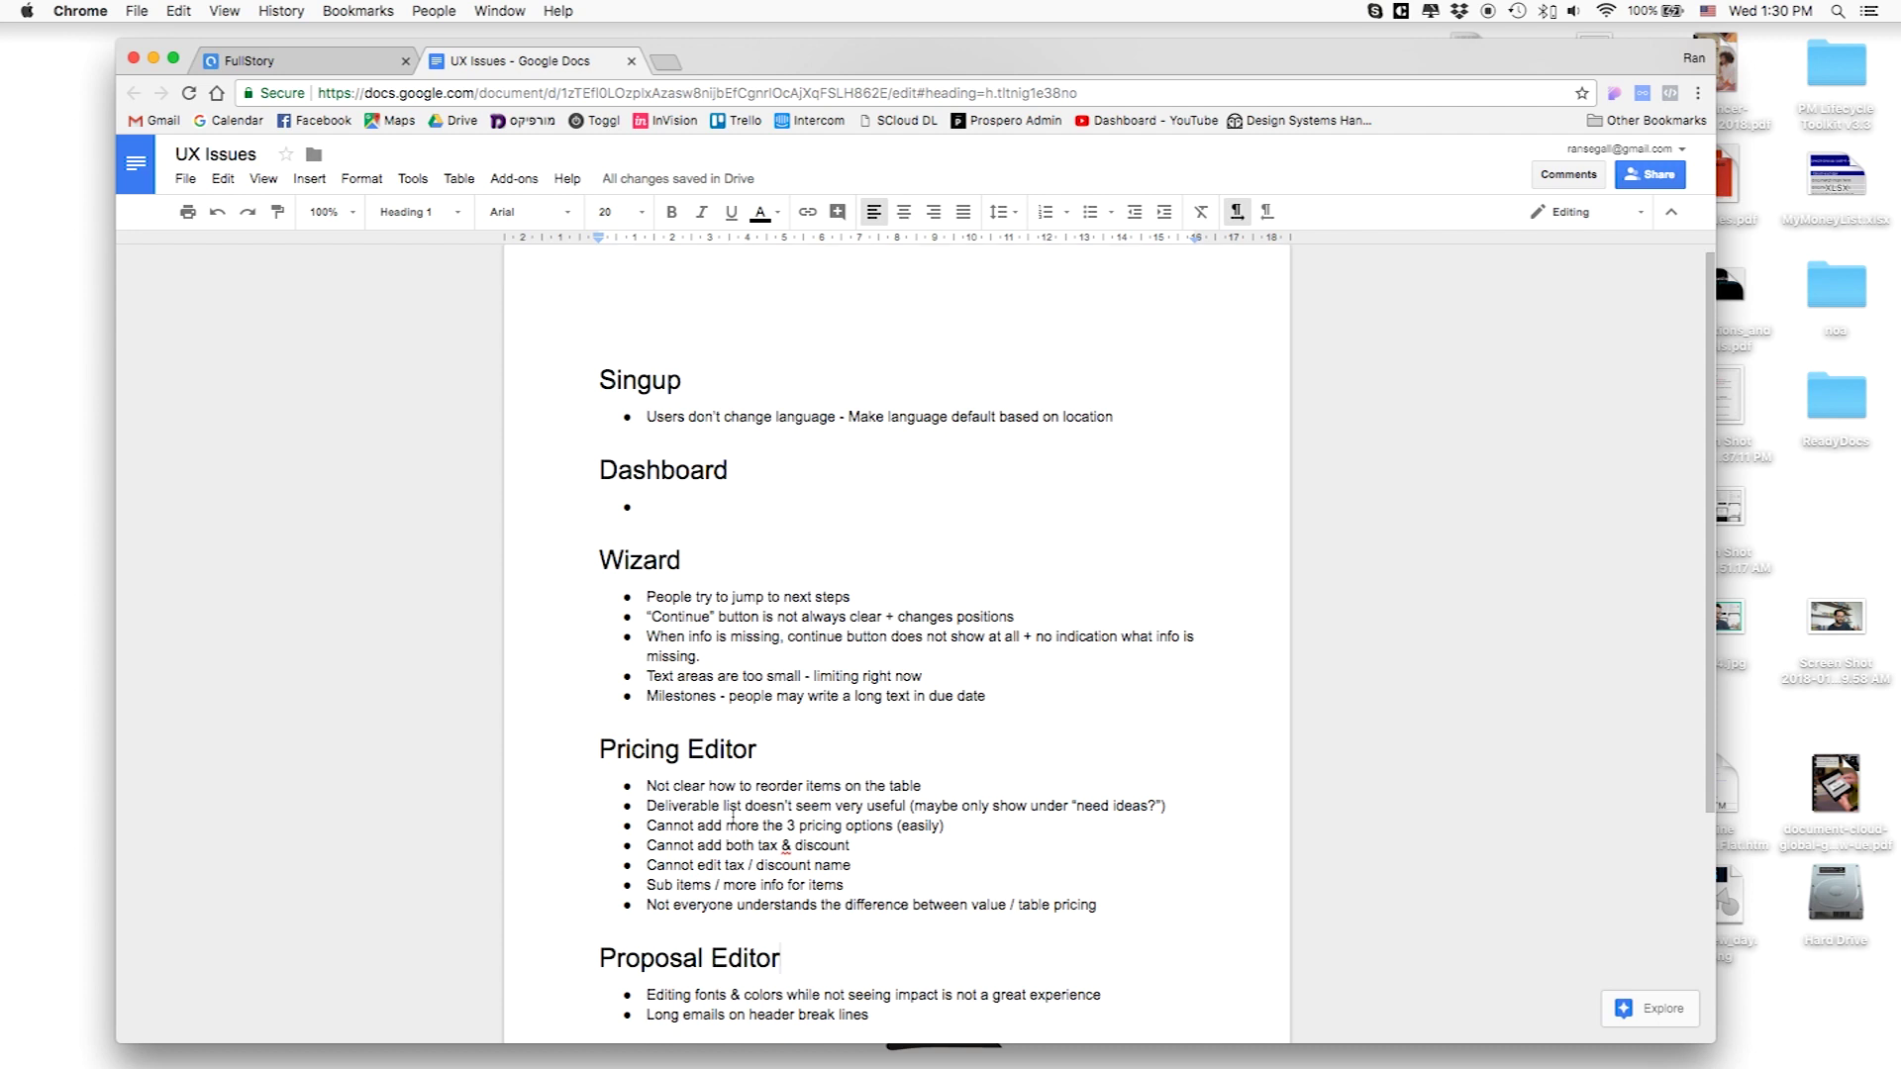
scroll(736, 742, "down", 6)
scroll(732, 820, "up", 6)
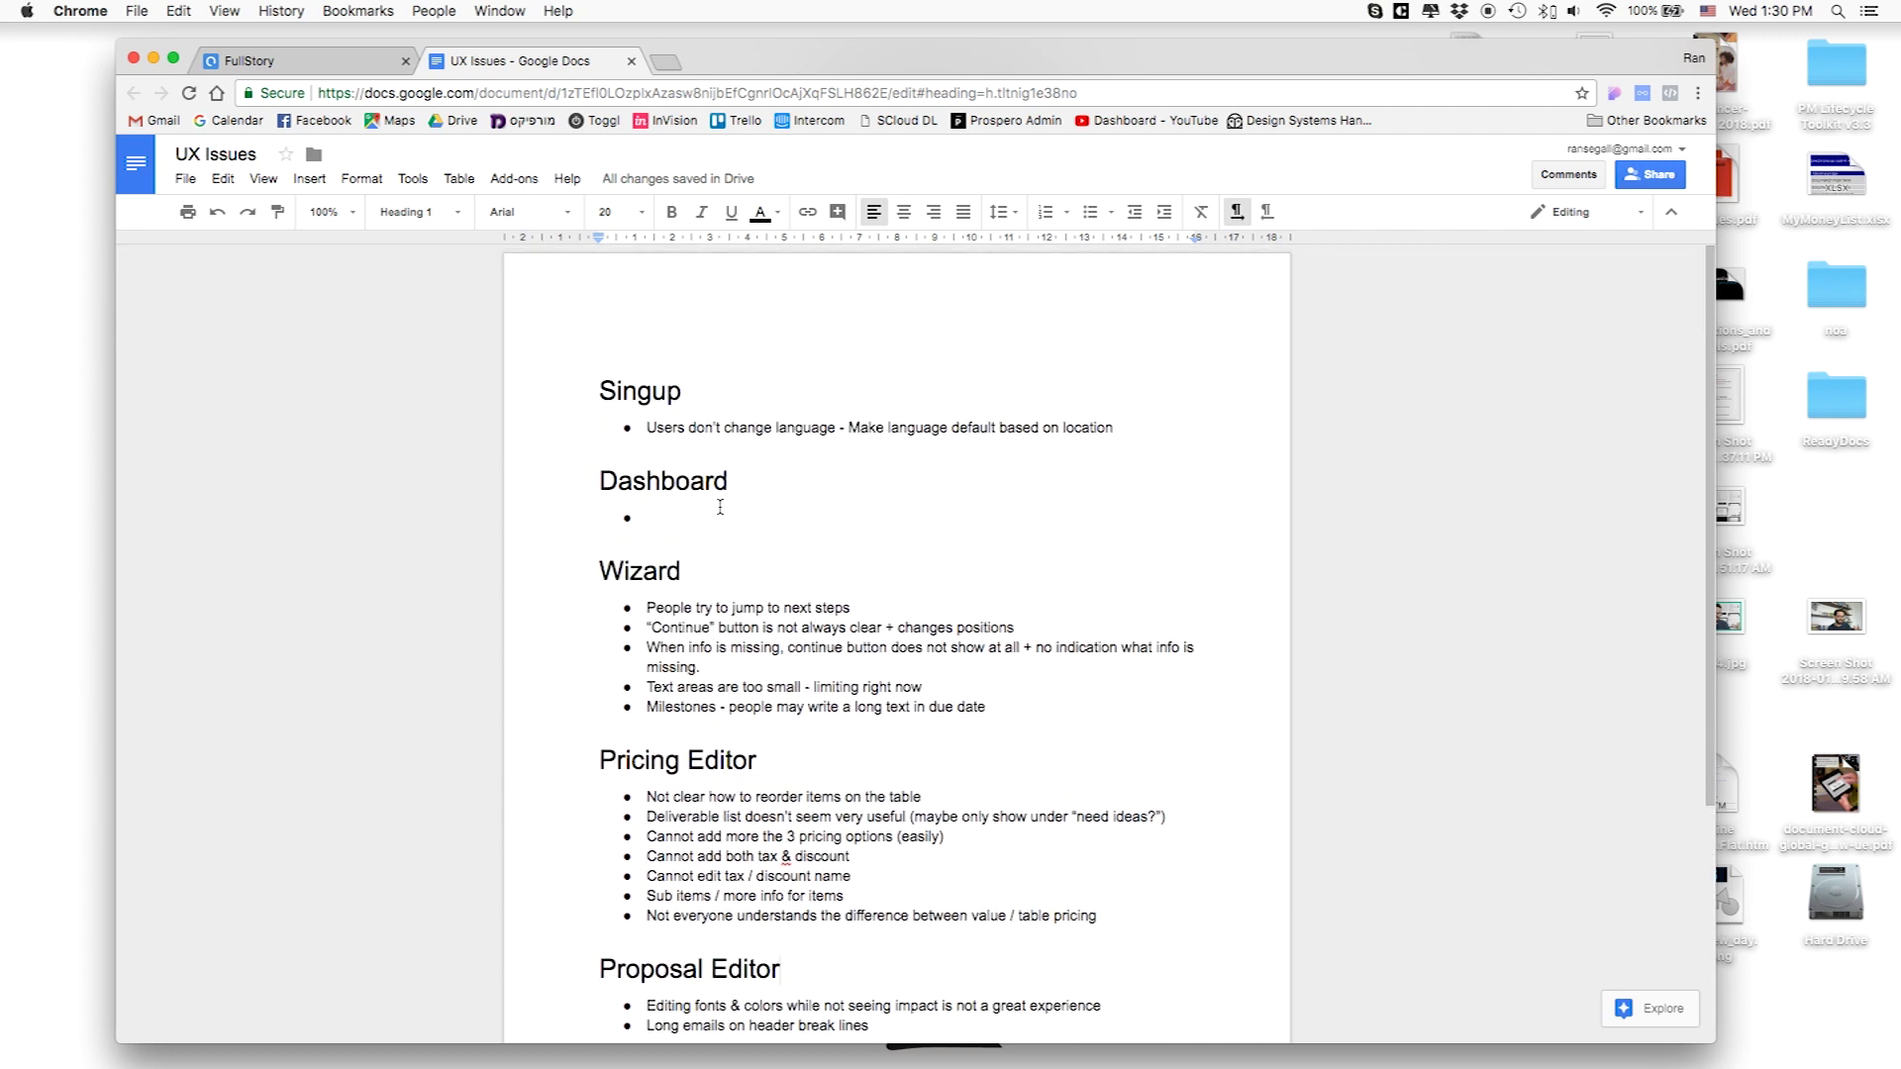
left_click_drag(733, 463, 598, 480)
left_click(679, 475)
- Highlight the five Wizard issues and the Pricing Editor issue bullets in turn
scroll(844, 563, "down", 2)
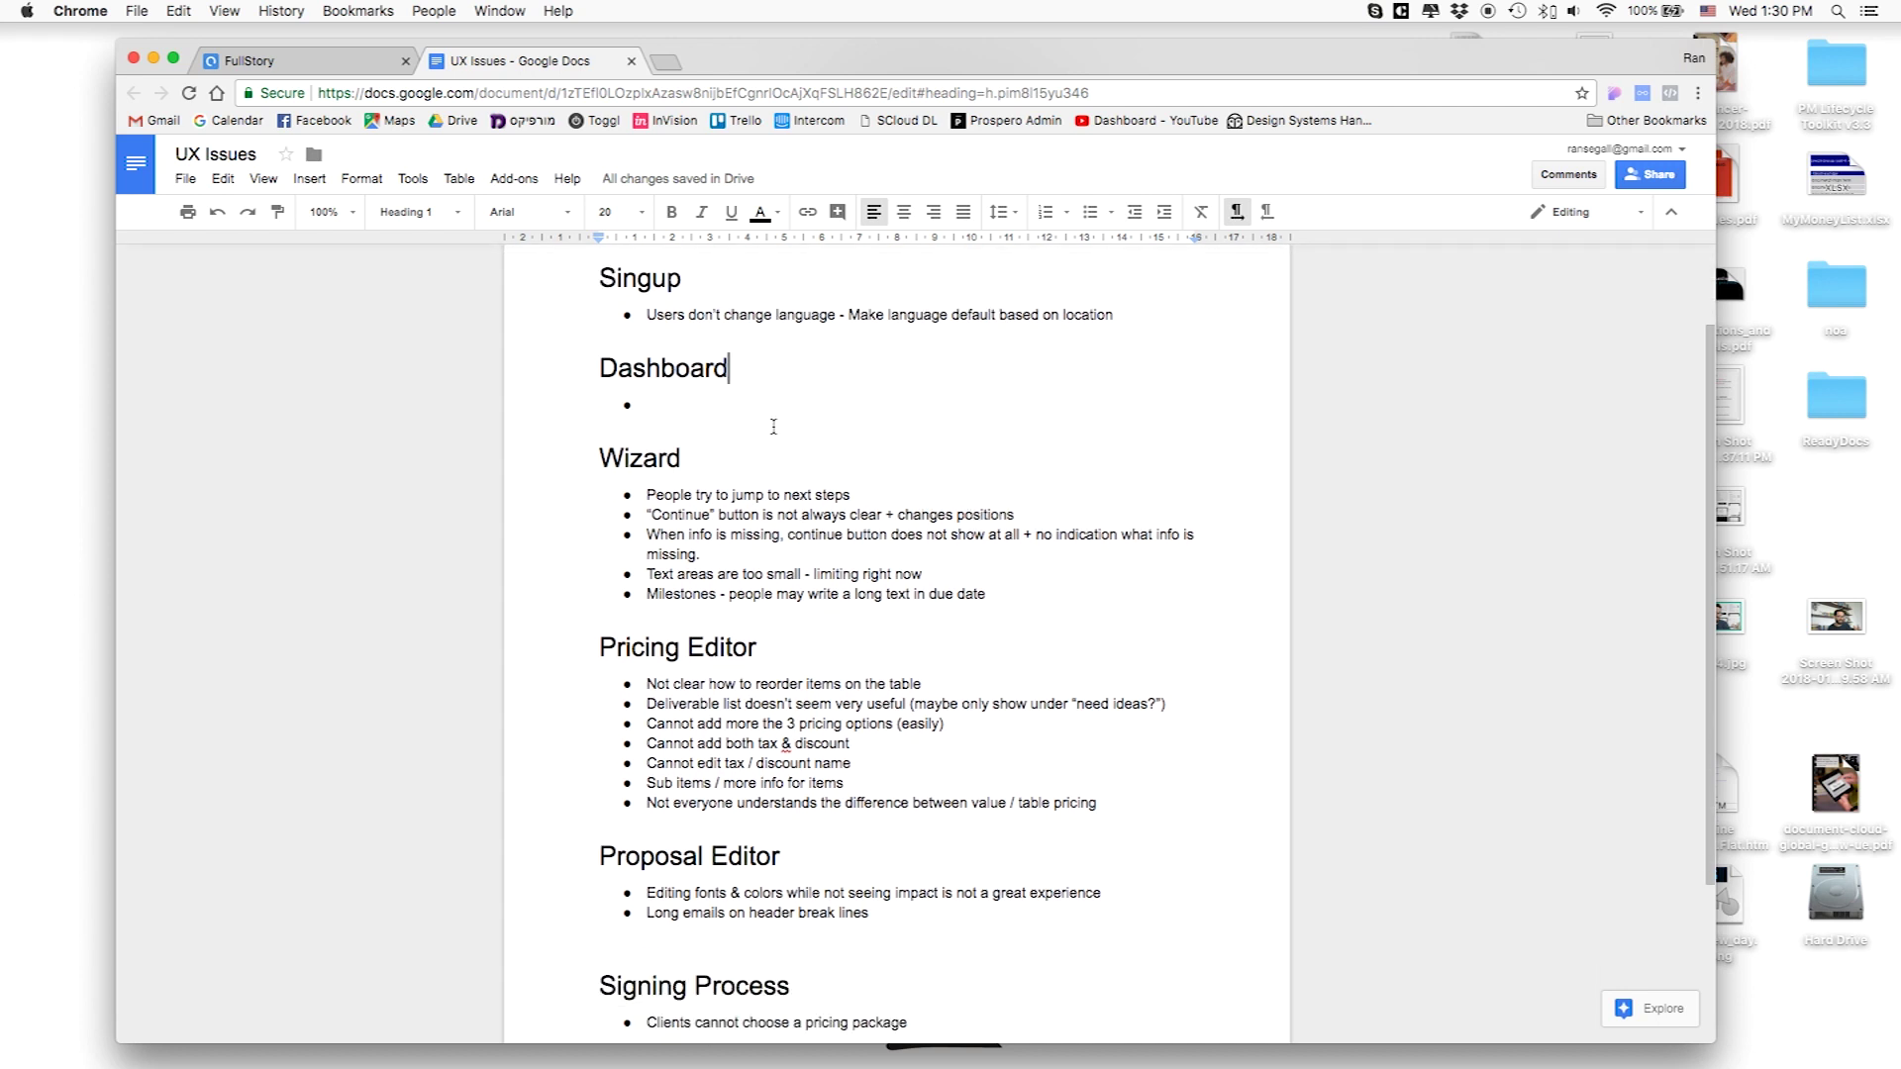
scroll(705, 583, "up", 1)
left_click_drag(660, 502, 985, 604)
left_click(833, 602)
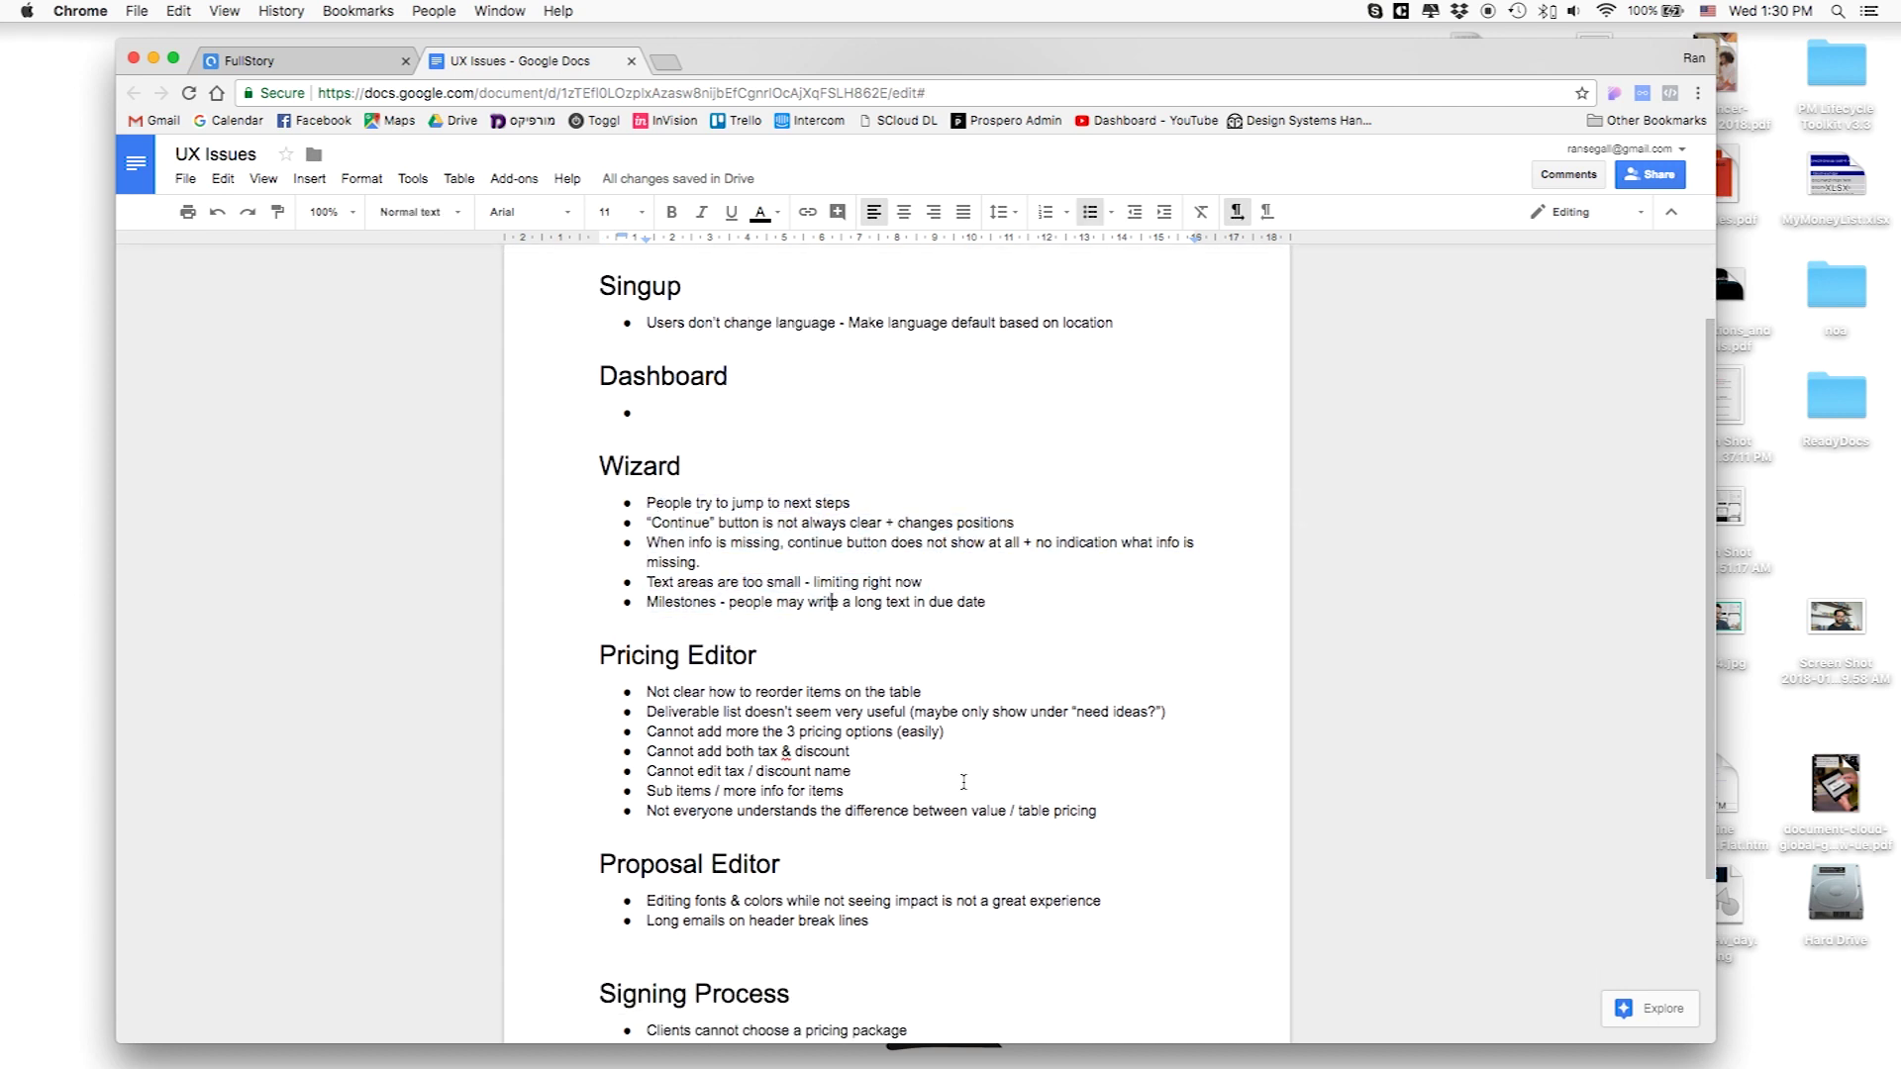
left_click_drag(1086, 810, 698, 502)
left_click(681, 502)
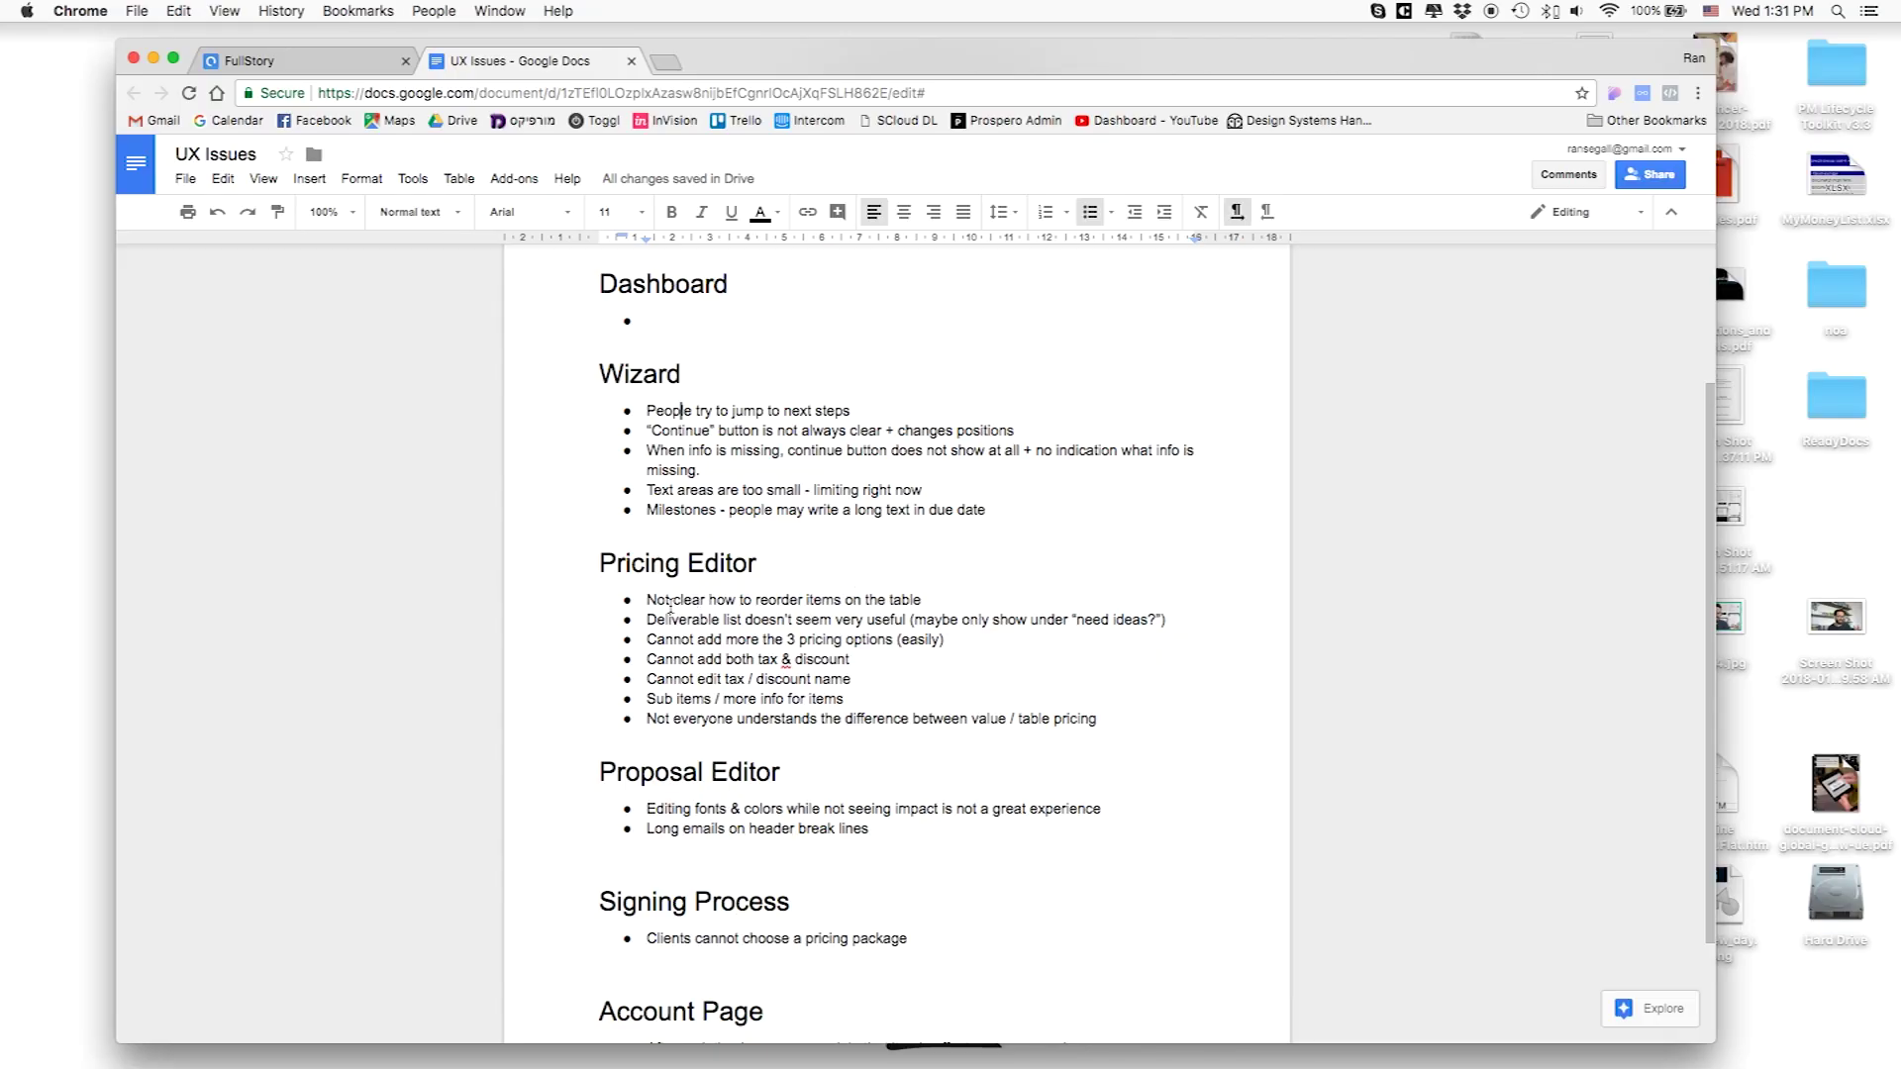
left_click_drag(649, 596, 946, 607)
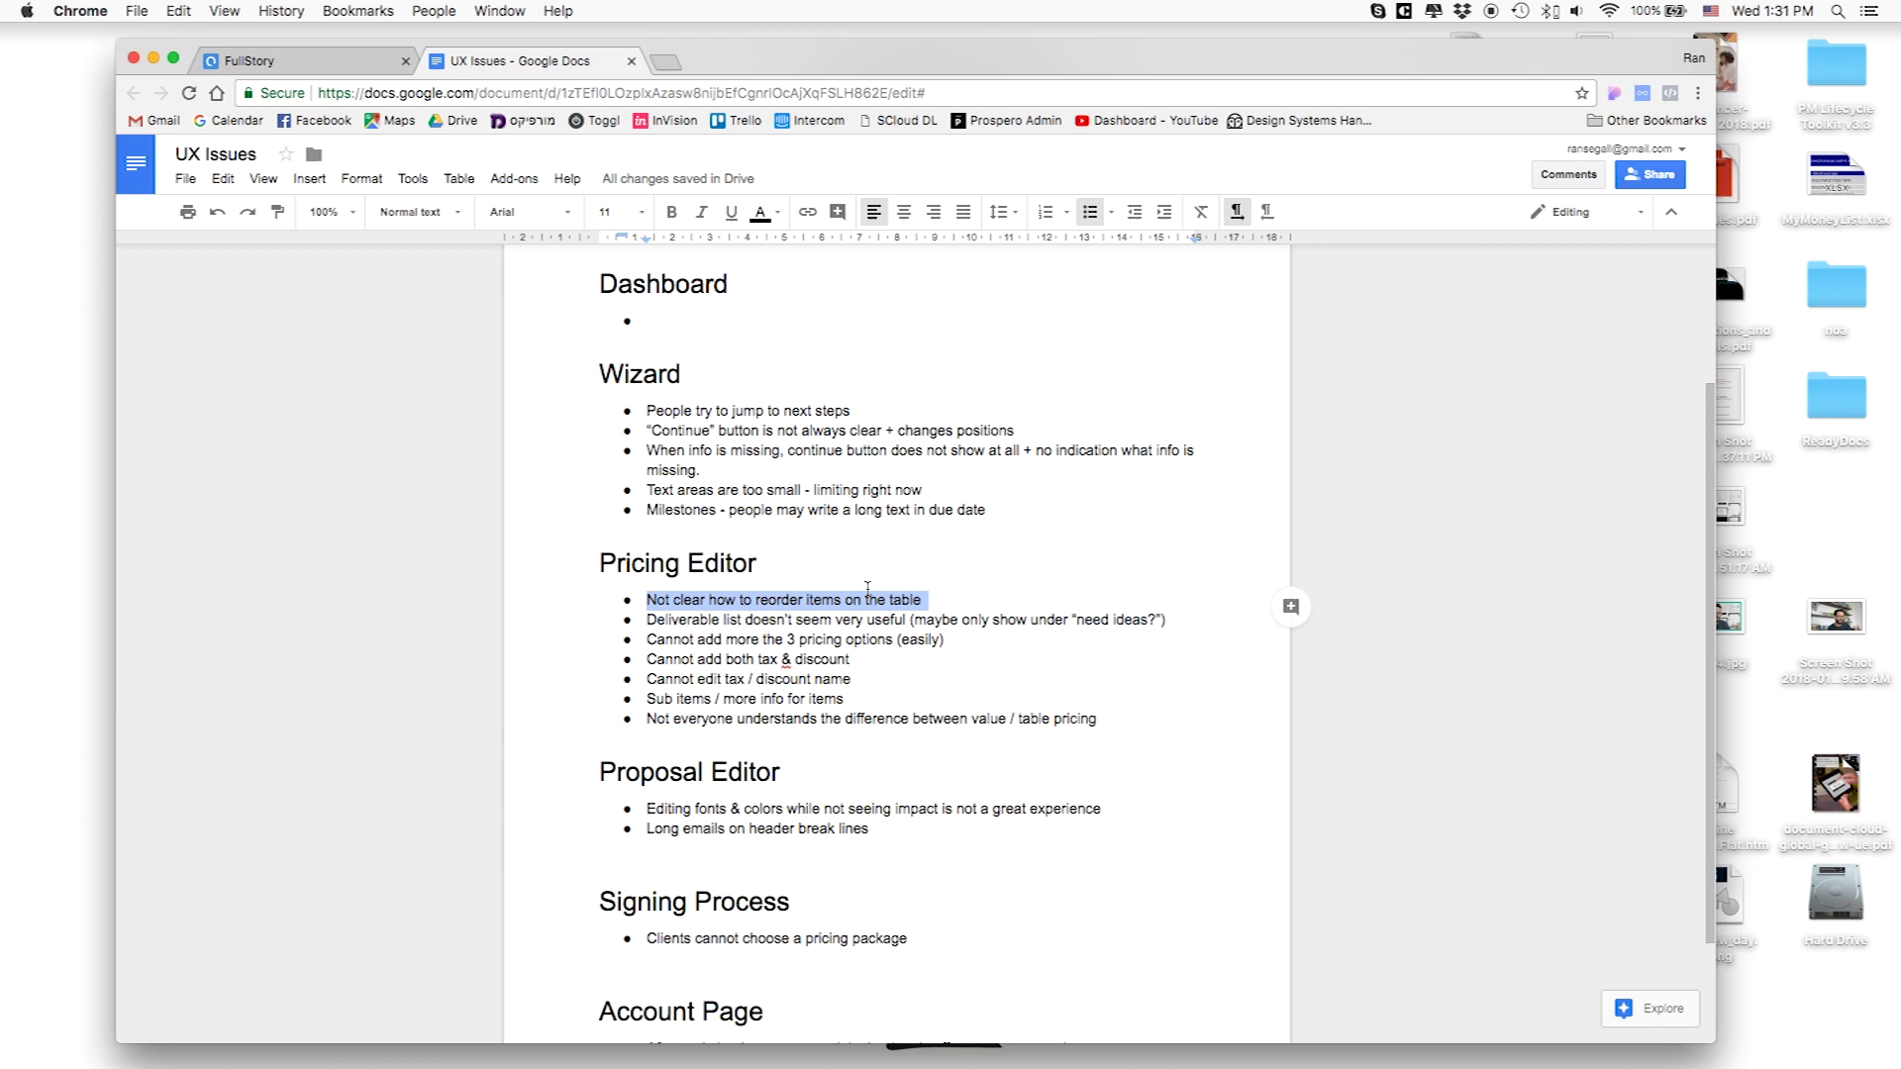
left_click(657, 620)
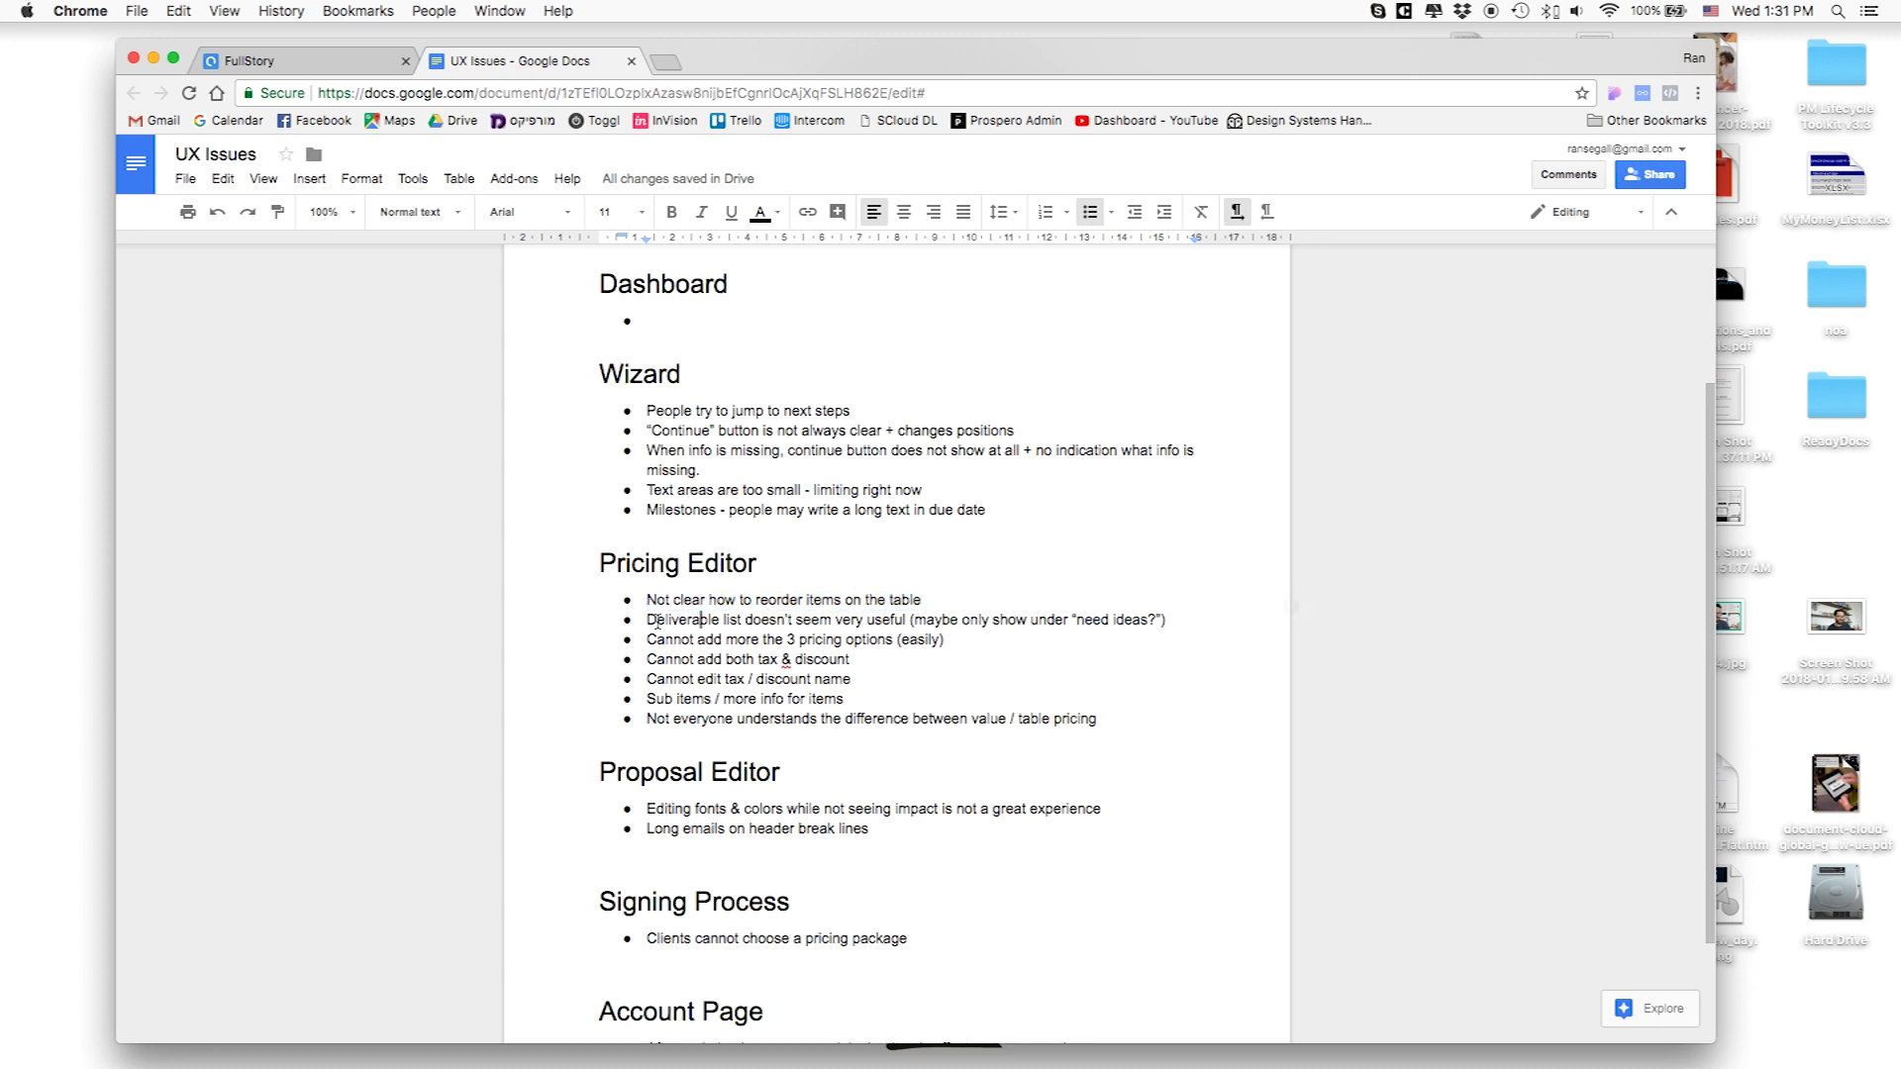
left_click_drag(648, 620, 743, 621)
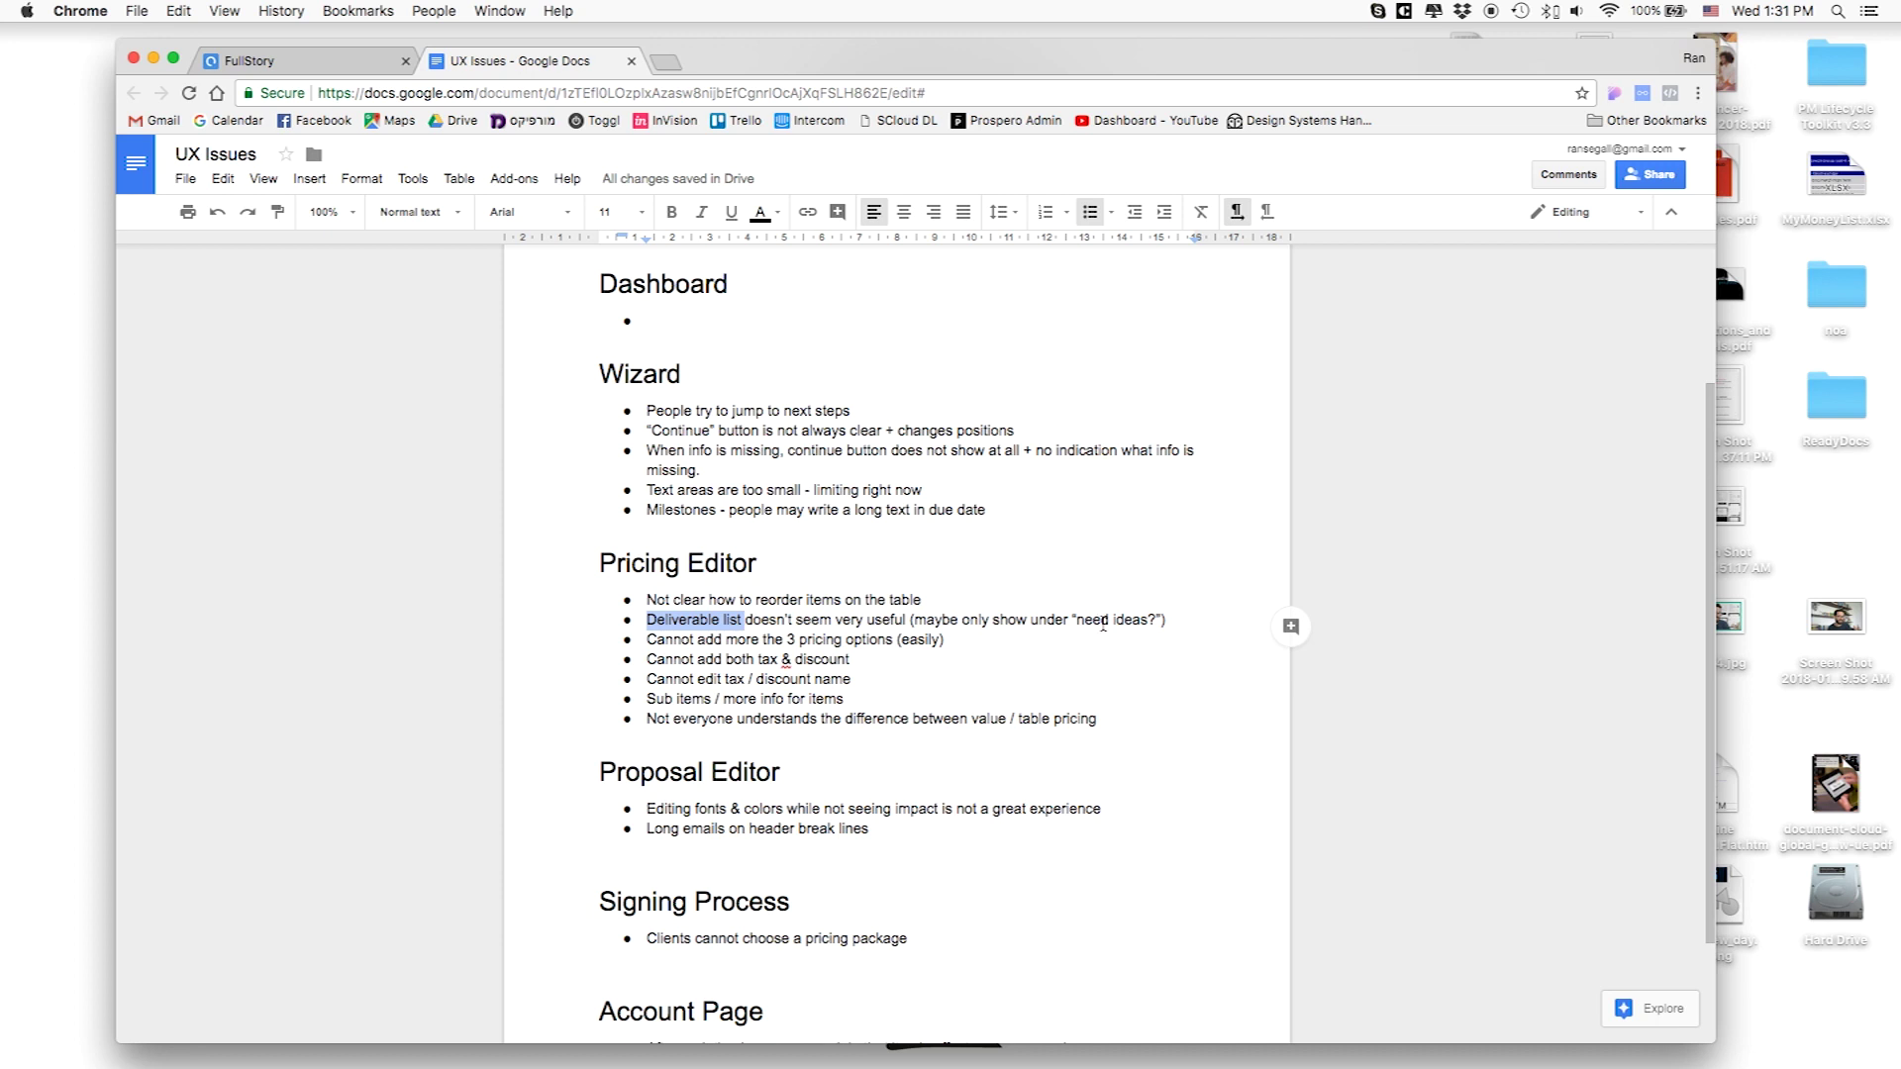